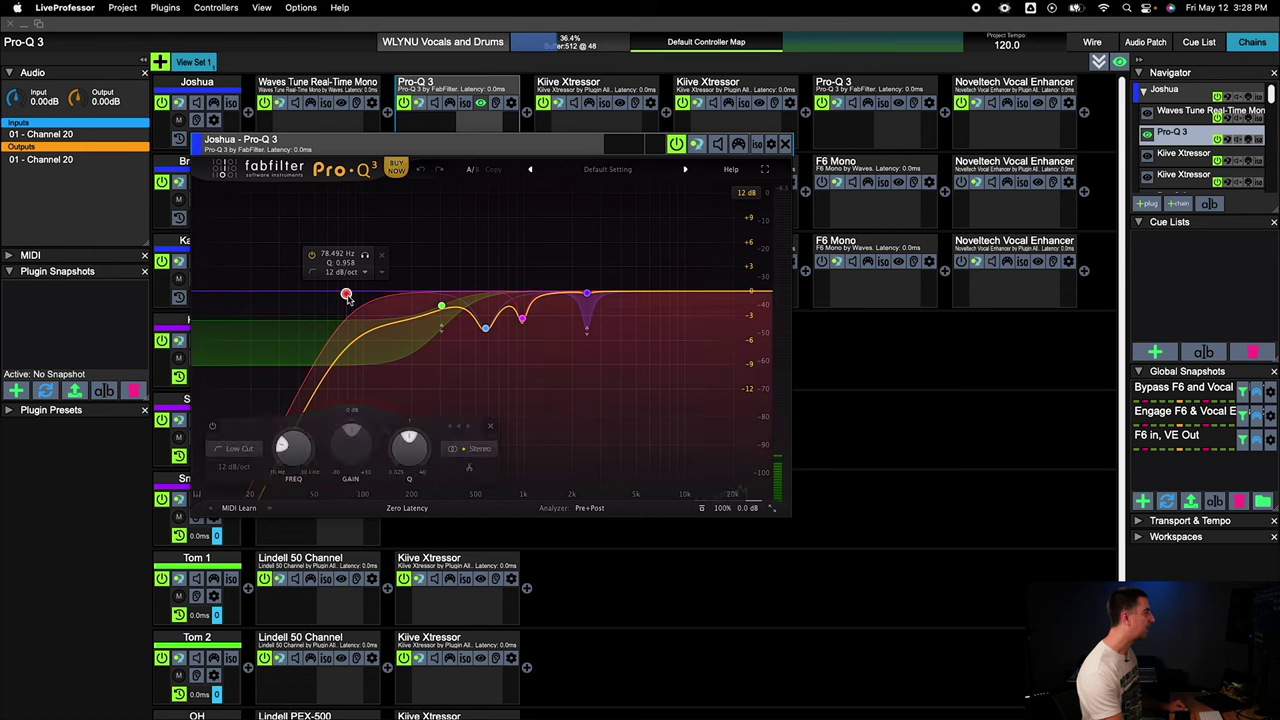
# Step: Set the low-shelf band's dynamic range to about -4.83 dB, and switch its threshold from Auto to manual and back
pyautogui.click(406, 340)
pyautogui.moveTo(435, 411)
pyautogui.mouseDown()
pyautogui.moveTo(425, 428)
pyautogui.moveTo(443, 400)
pyautogui.moveTo(432, 428)
pyautogui.mouseUp()
pyautogui.moveTo(428, 427)
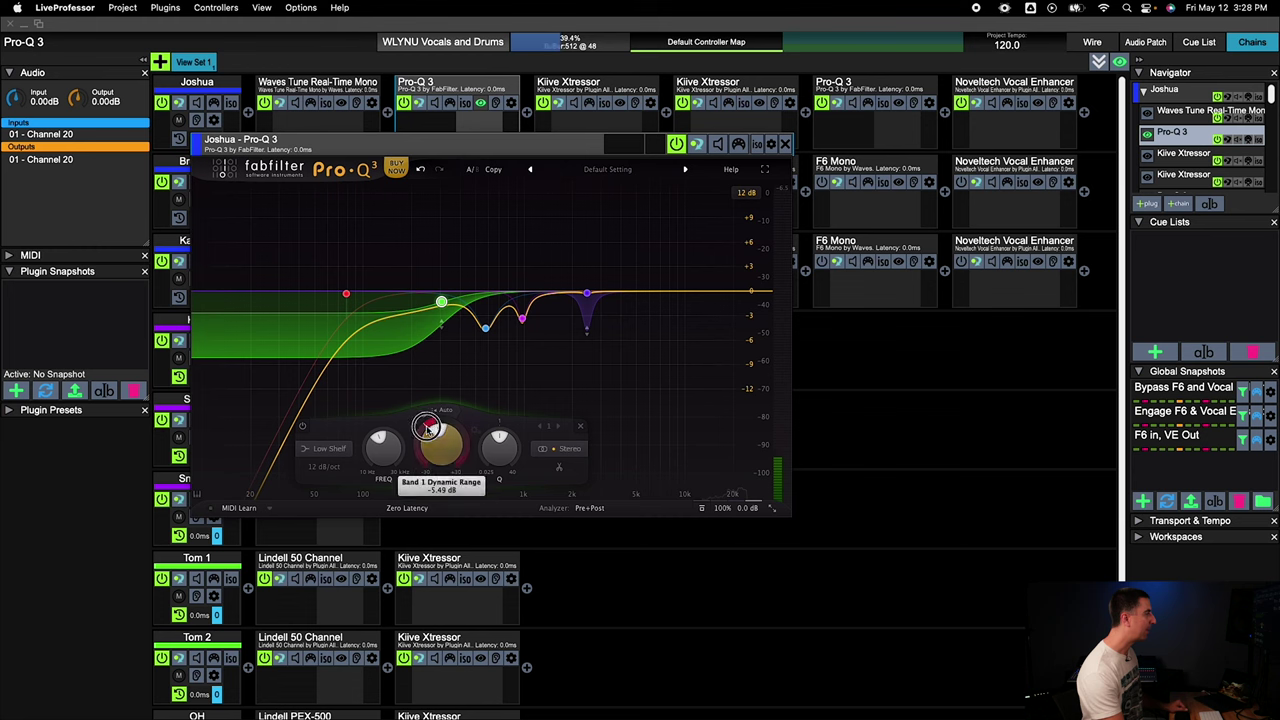
pyautogui.moveTo(480, 425); pyautogui.dragTo(430, 433)
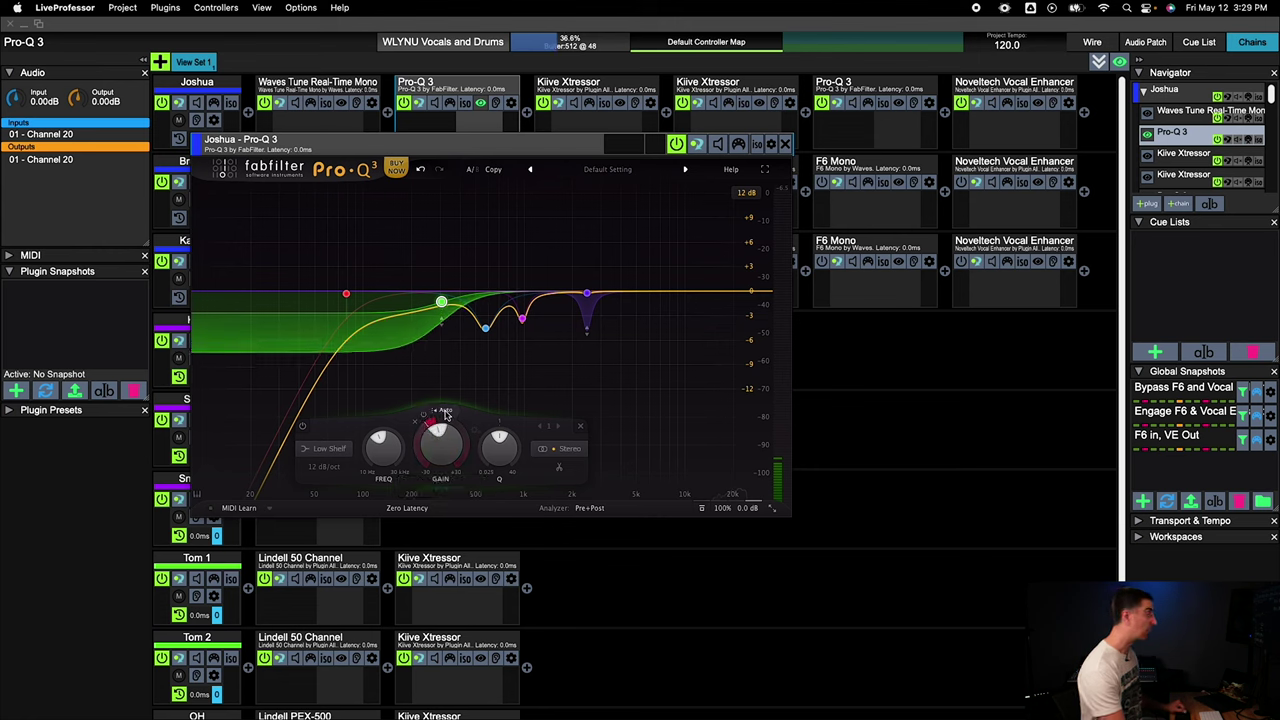
pyautogui.click(446, 413)
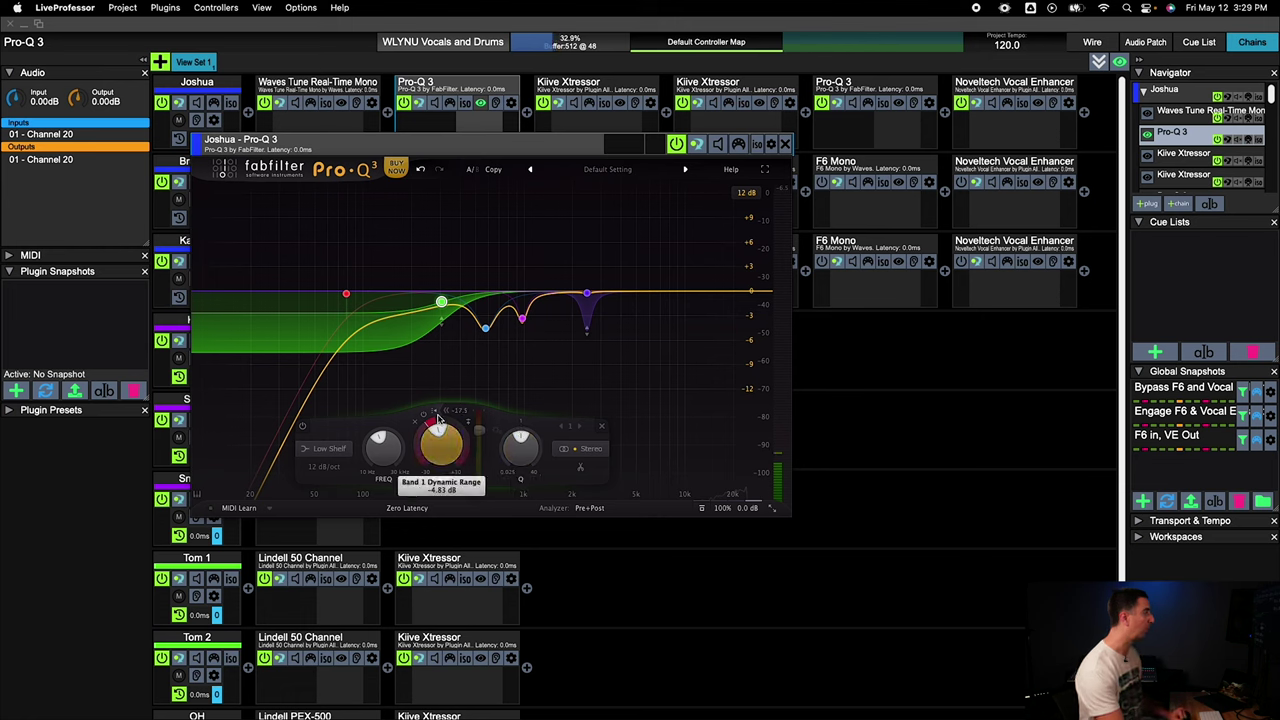
pyautogui.click(446, 414)
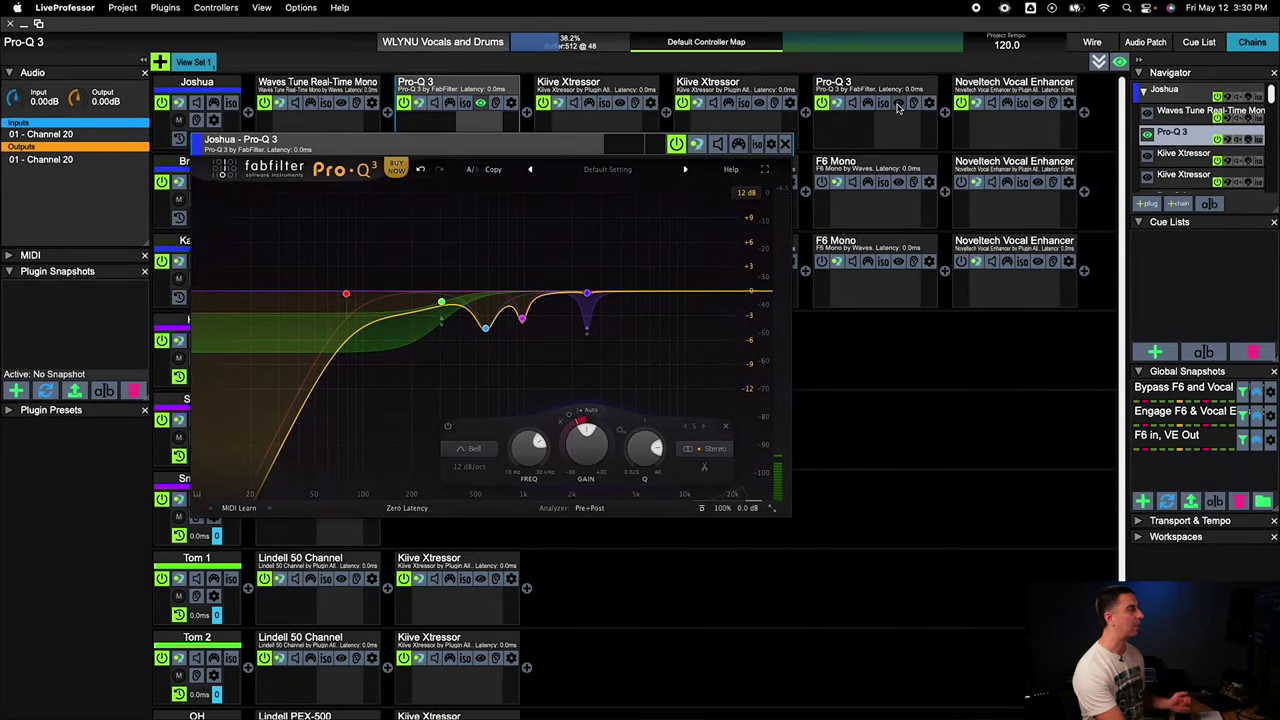
# Step: Open the second Pro-Q 3 in the first vocal chain and reposition its window
pyautogui.doubleClick(897, 107)
pyautogui.moveTo(770, 252); pyautogui.dragTo(714, 225)
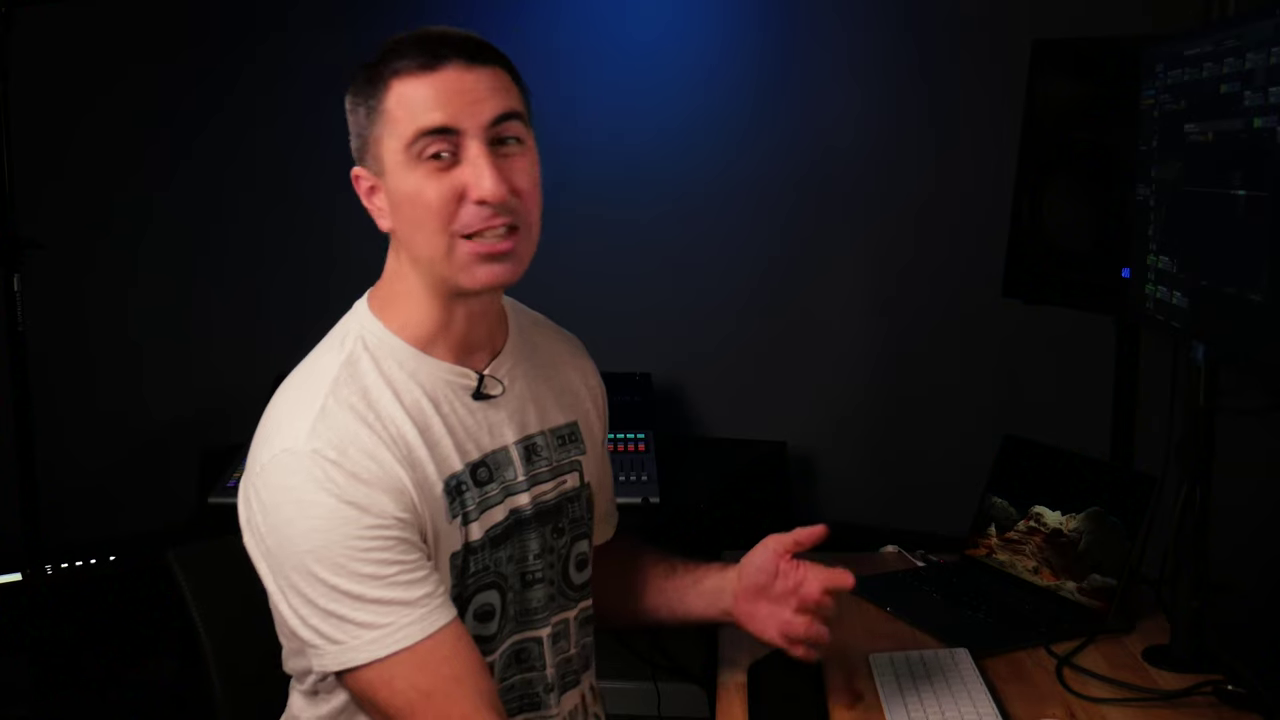
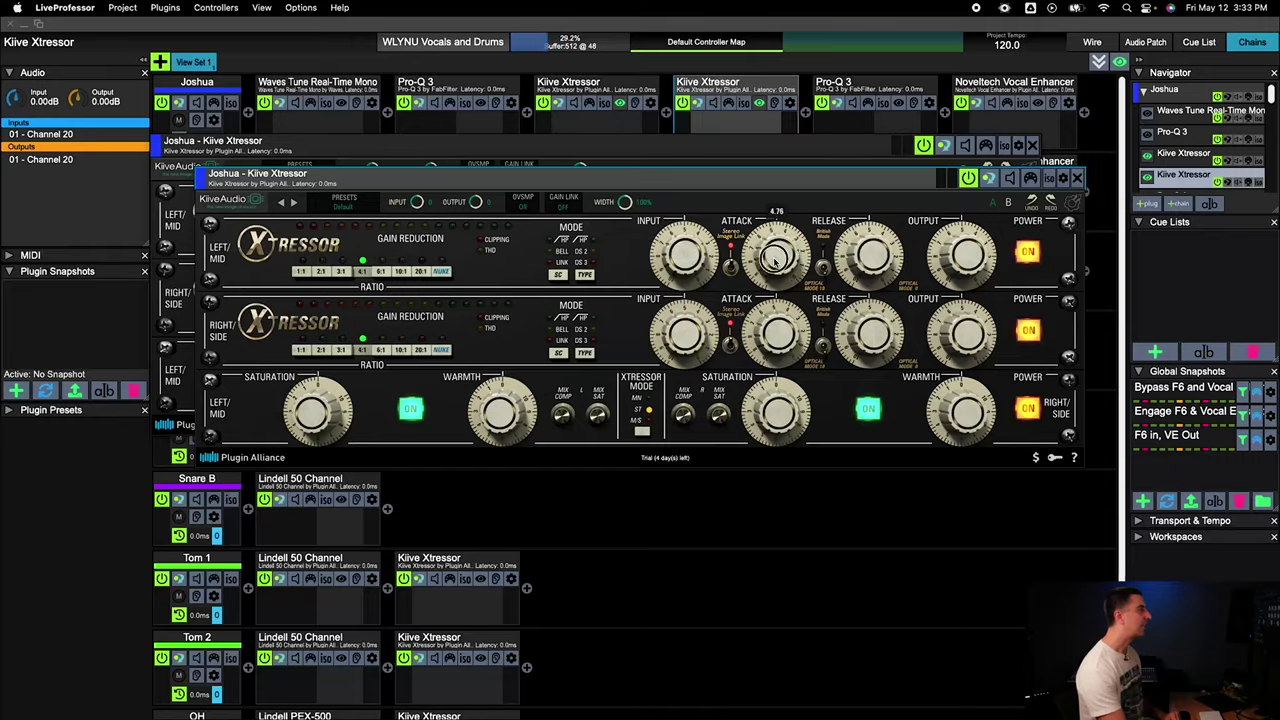
# Step: Adjust the attack and release of the second Kiive Xtressor in the first vocal chain
pyautogui.moveTo(775, 262)
pyautogui.mouseDown()
pyautogui.moveTo(778, 285)
pyautogui.moveTo(779, 271)
pyautogui.mouseUp()
pyautogui.moveTo(850, 250); pyautogui.dragTo(856, 267)
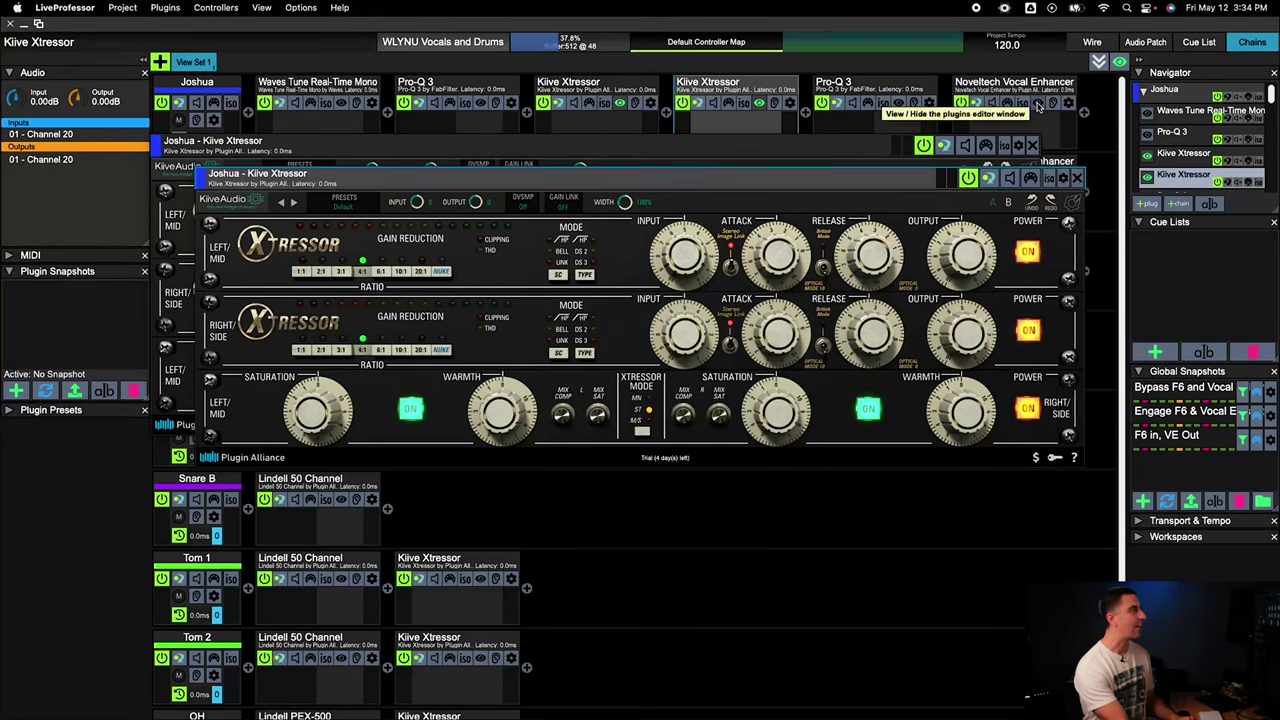
# Step: Open the Noveltech Vocal Enhancer of the first vocal chain and move its window higher
pyautogui.click(923, 190)
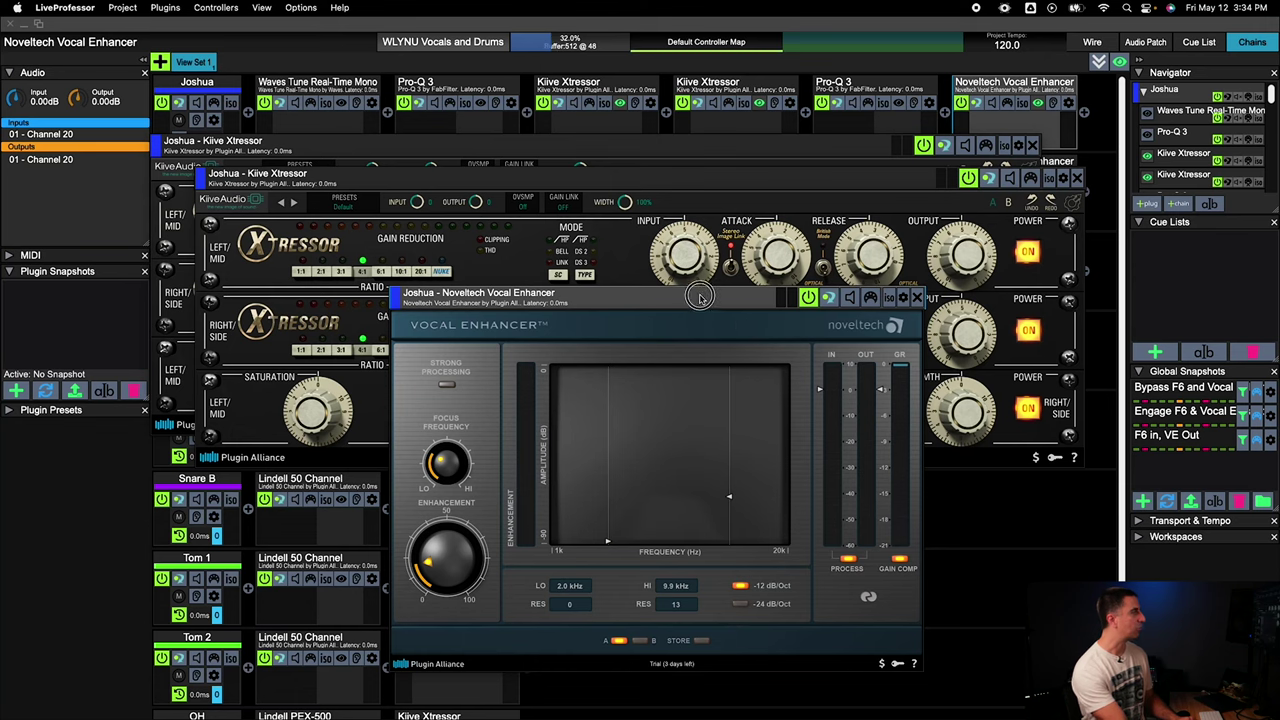
pyautogui.moveTo(700, 298); pyautogui.dragTo(740, 194)
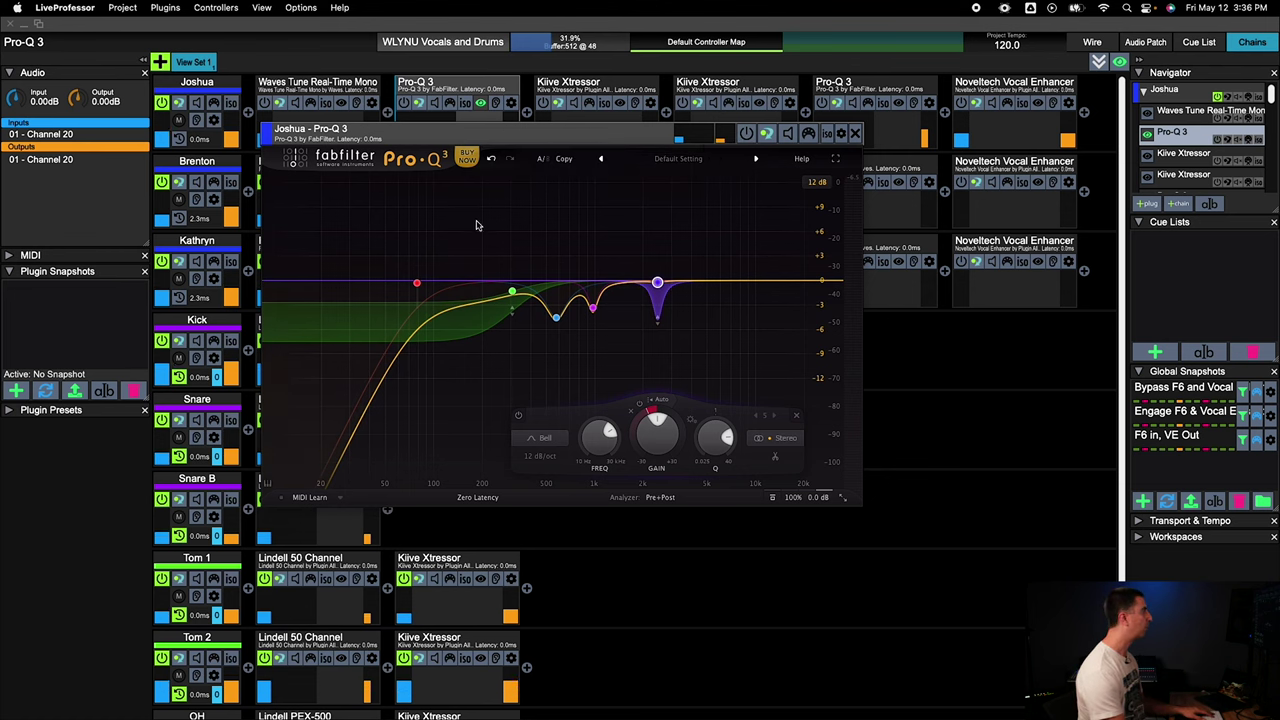
# Step: Turn on the first Pro-Q 3 and audition its low-shelf band by bypassing and re-enabling the dynamics, followed by the whole band
pyautogui.click(746, 134)
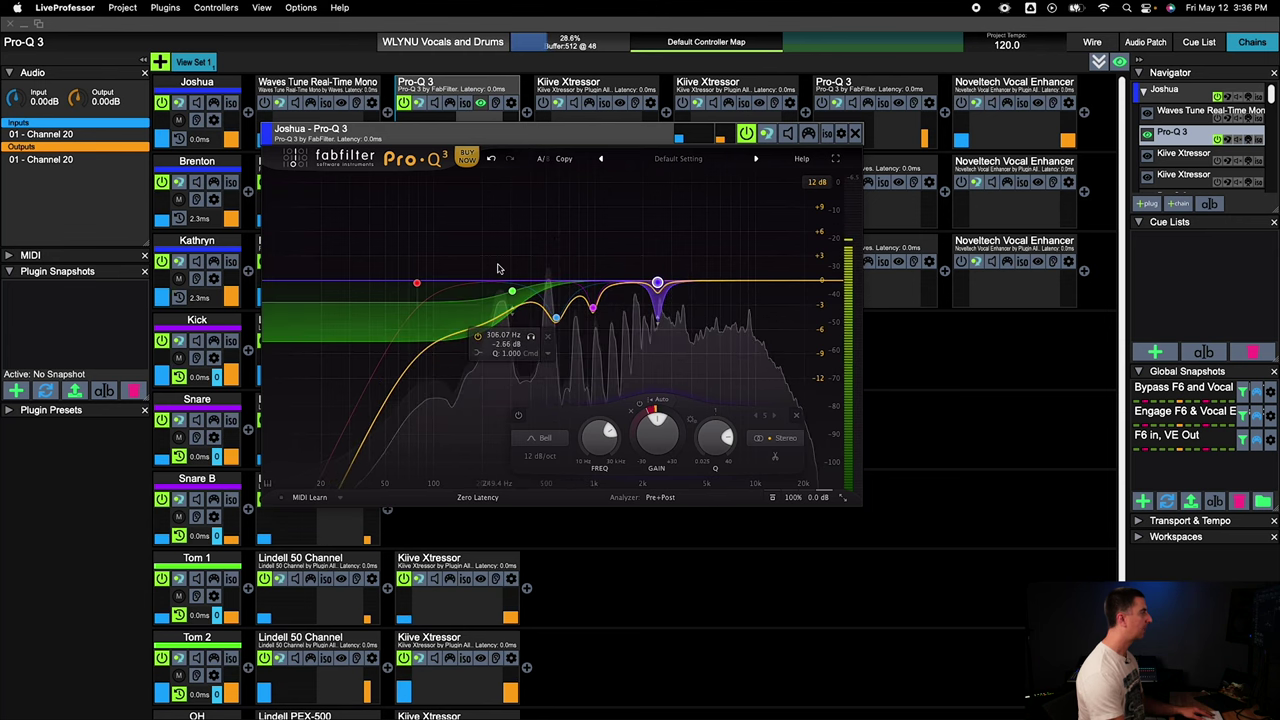
pyautogui.click(512, 291)
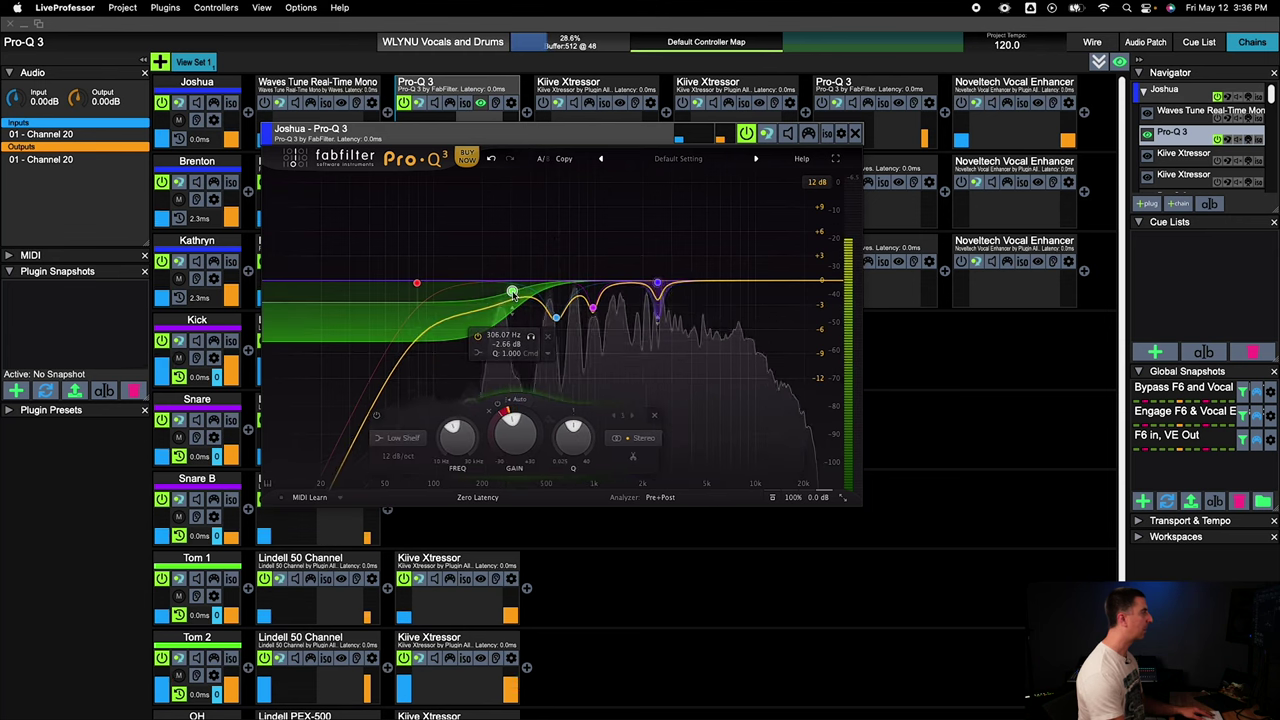
pyautogui.click(495, 405)
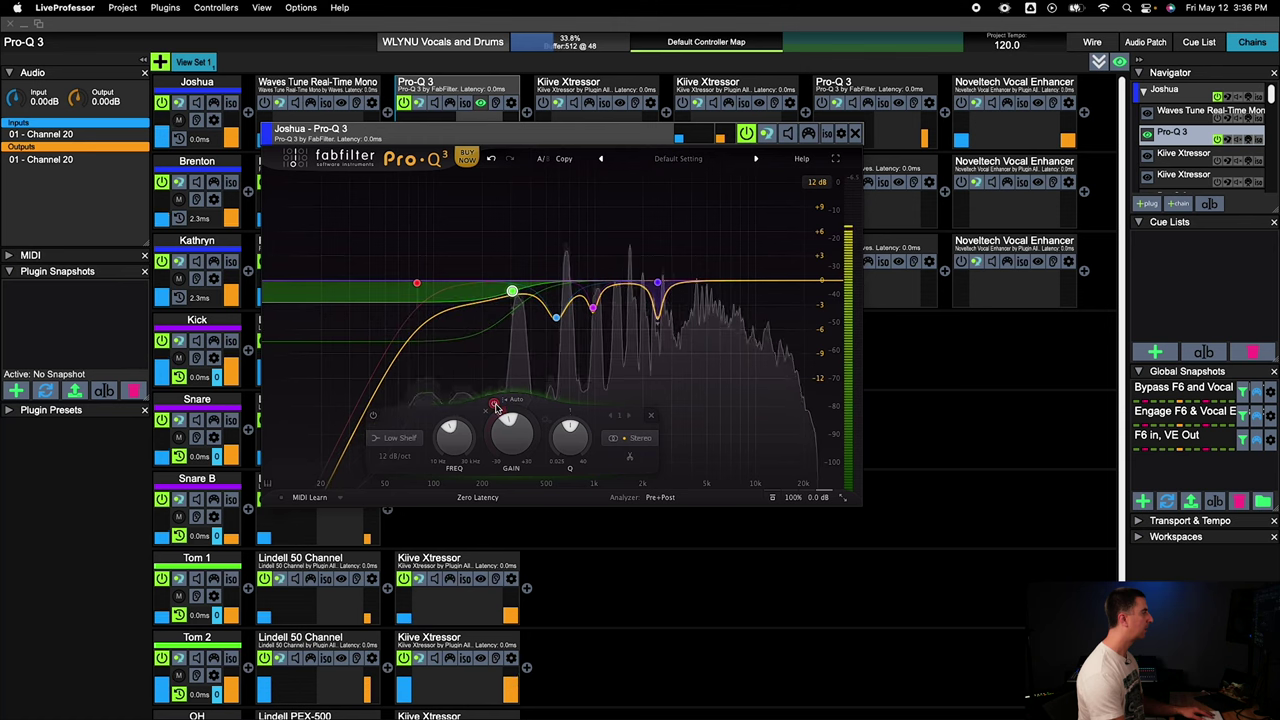
pyautogui.click(496, 406)
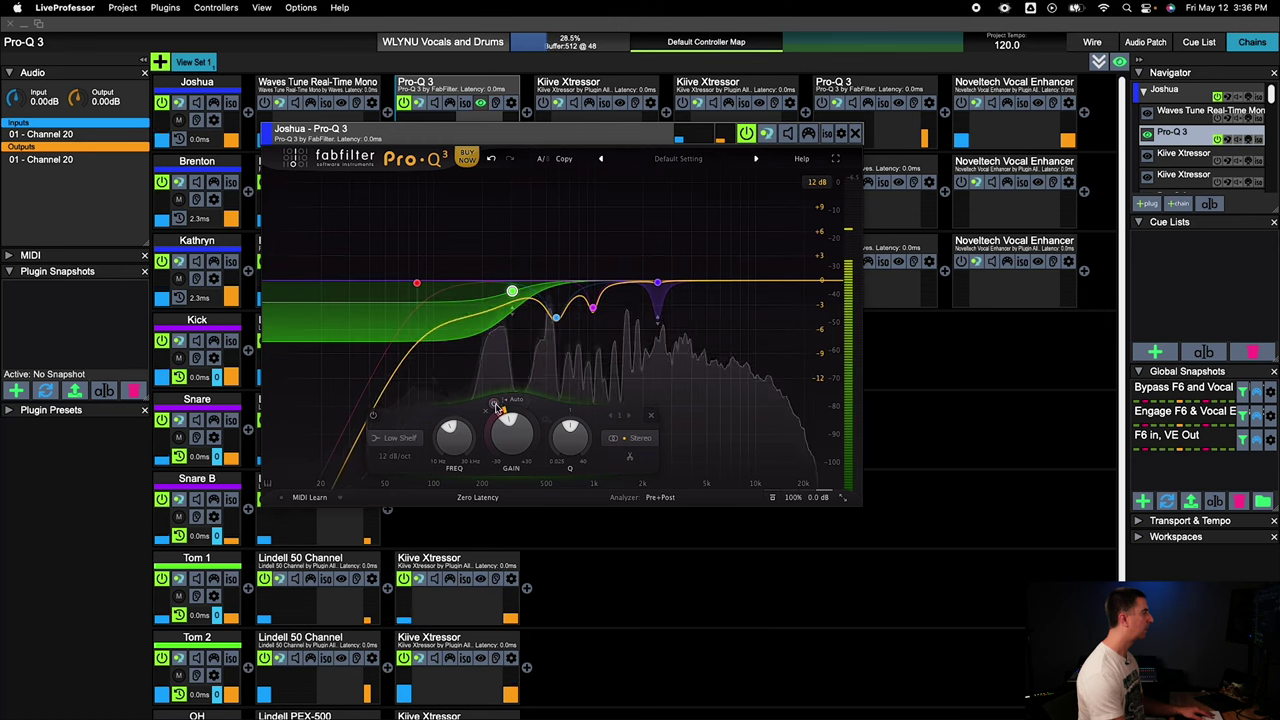
pyautogui.click(377, 420)
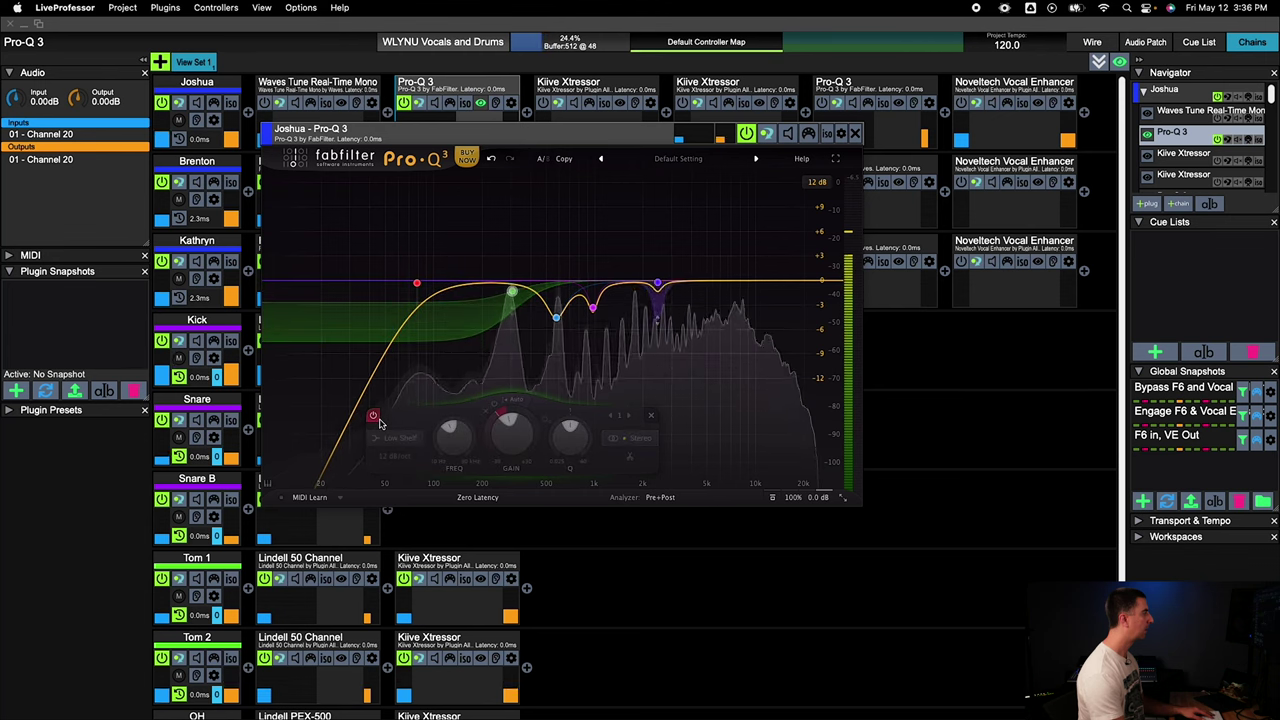
pyautogui.click(378, 421)
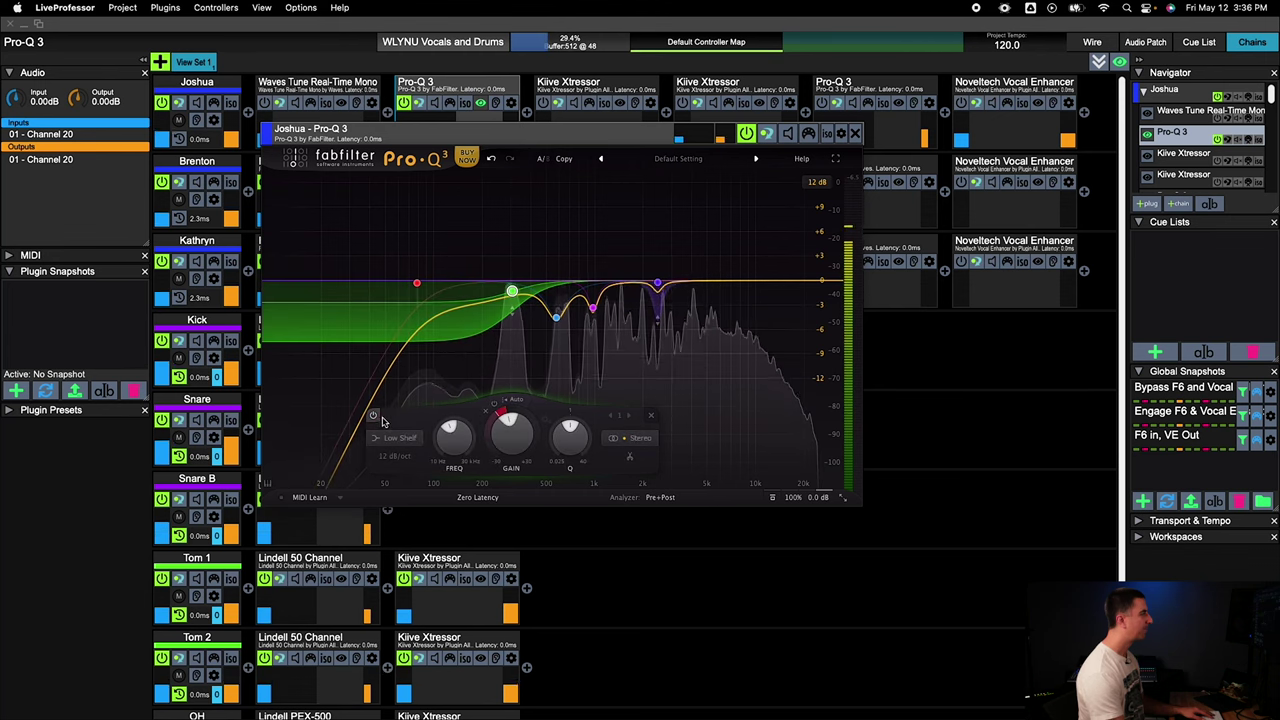
# Step: Compare the vocal with the 976.49 Hz and 2463.1 Hz bell bands each bypassed and re-enabled
pyautogui.click(557, 318)
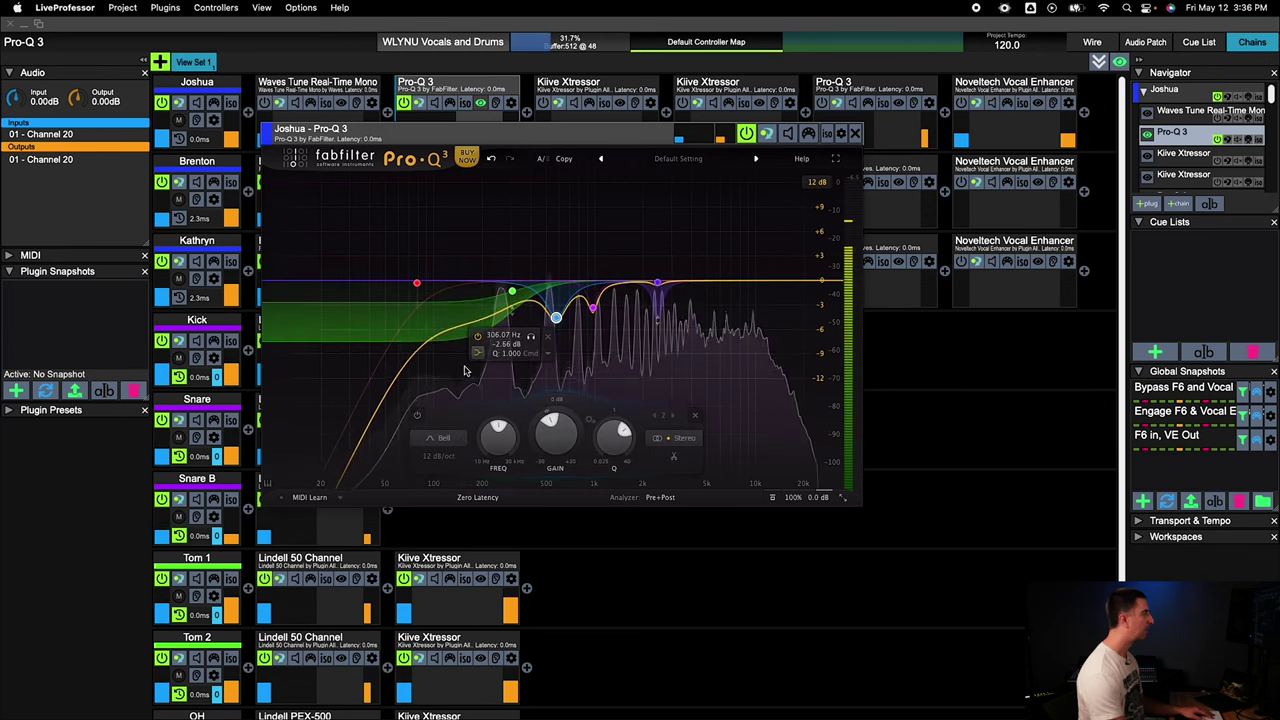
pyautogui.click(521, 340)
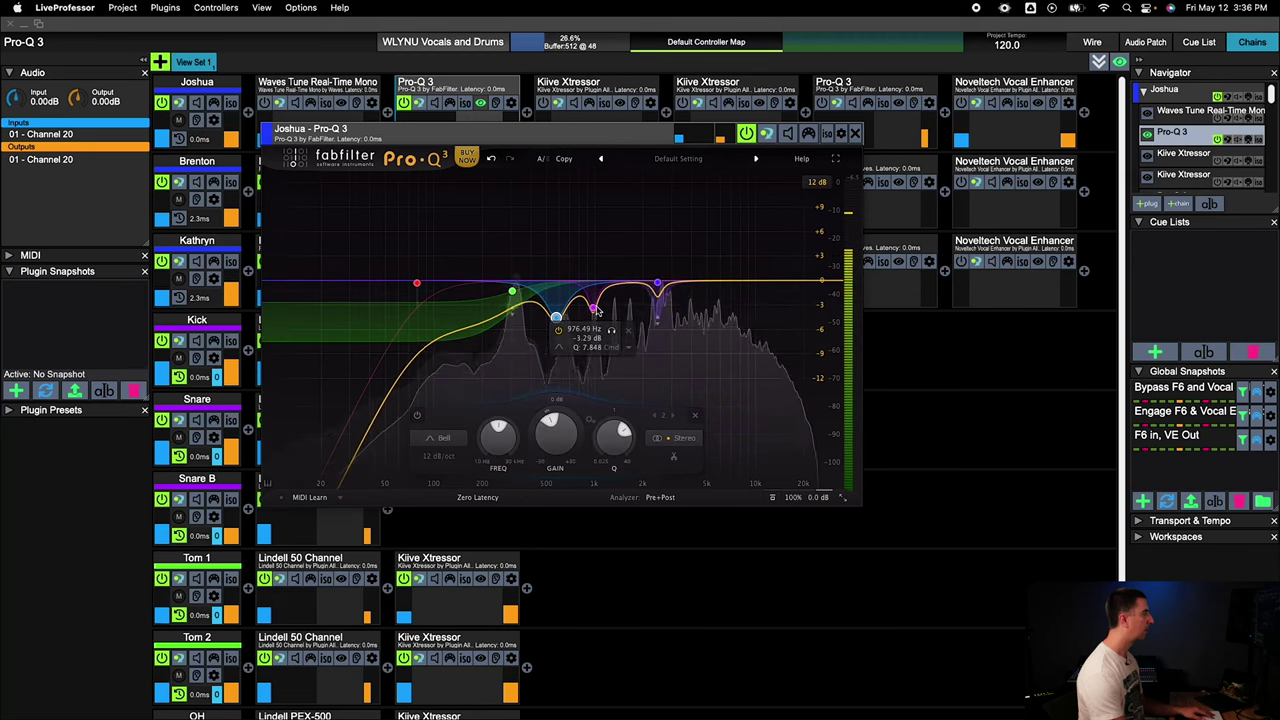
pyautogui.click(594, 309)
pyautogui.click(558, 331)
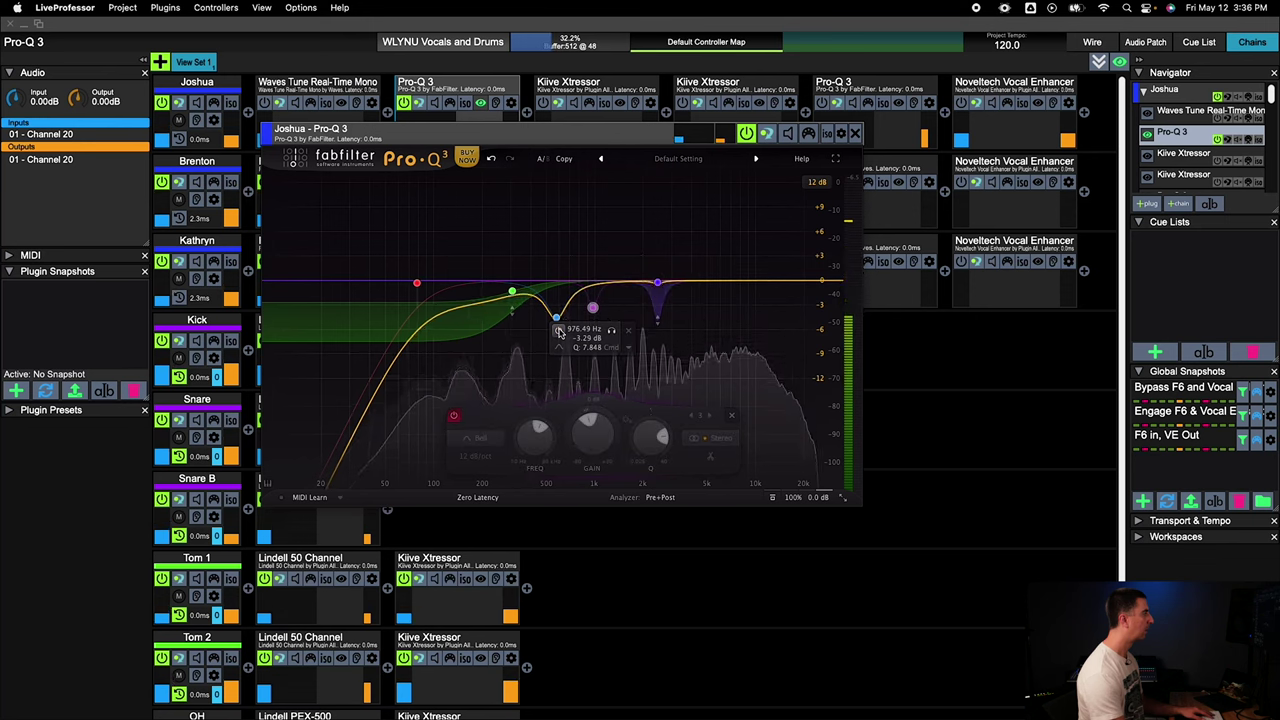
pyautogui.click(558, 331)
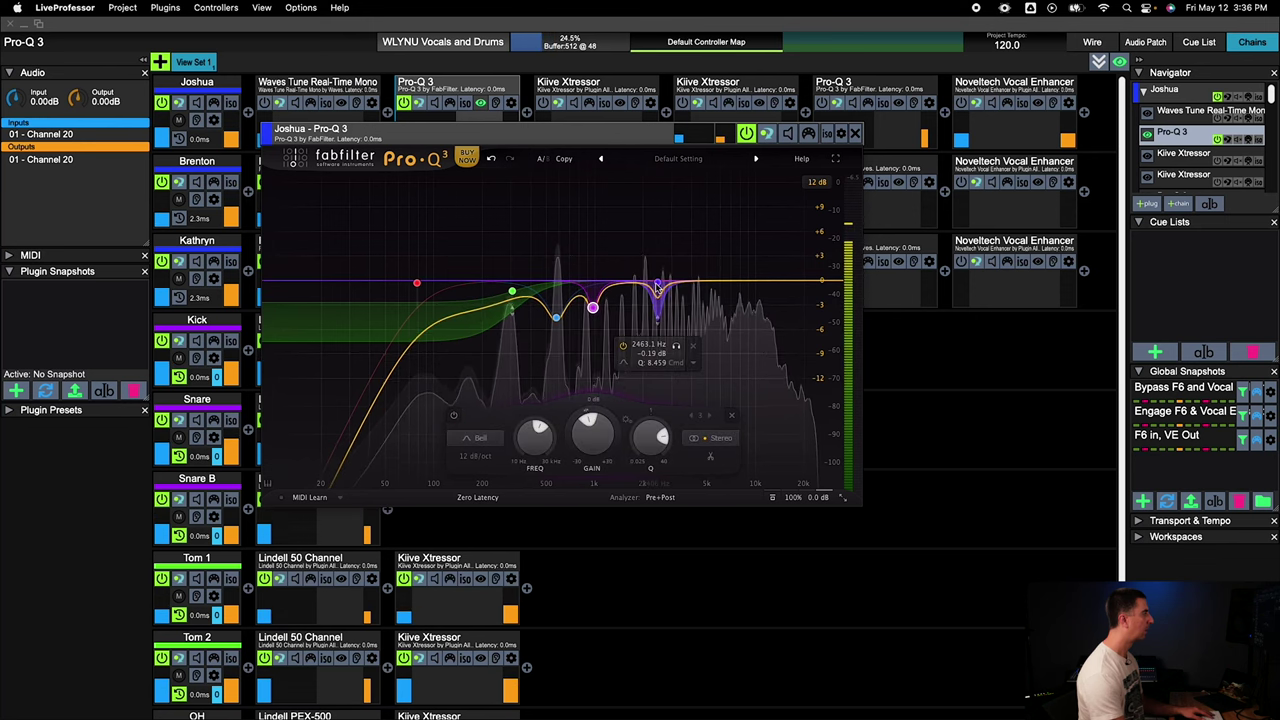
pyautogui.click(657, 285)
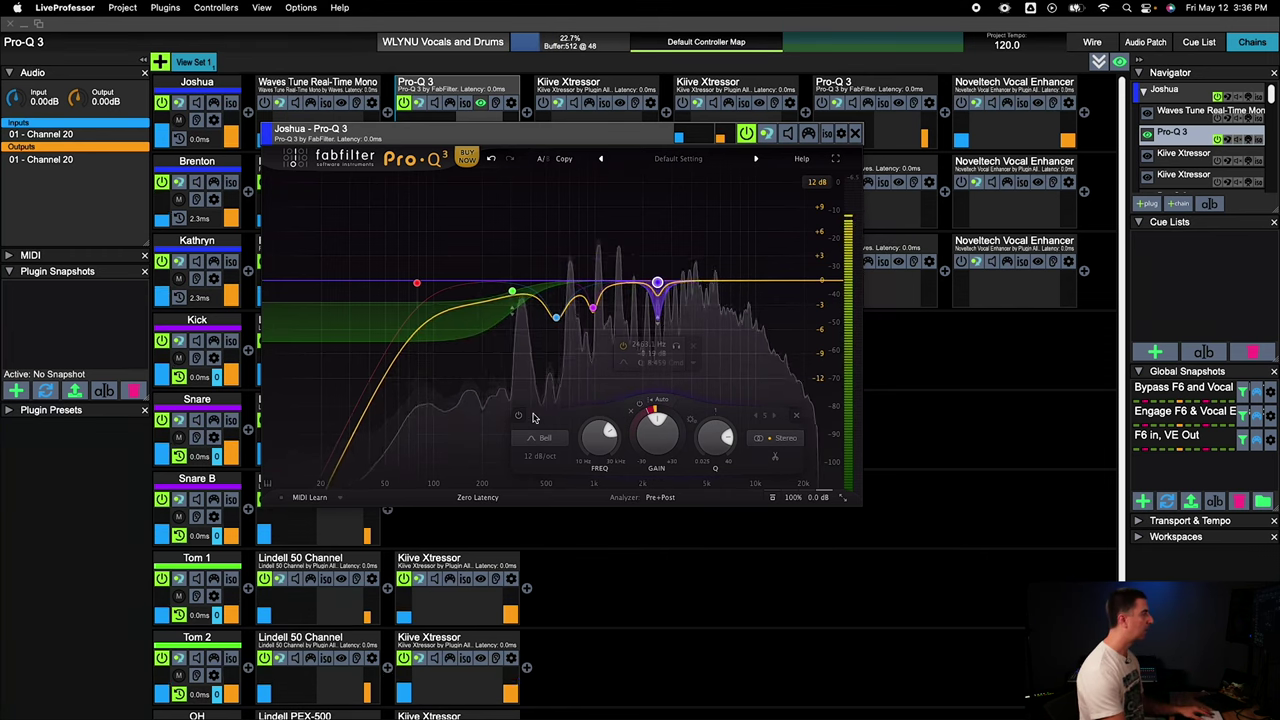
pyautogui.click(519, 416)
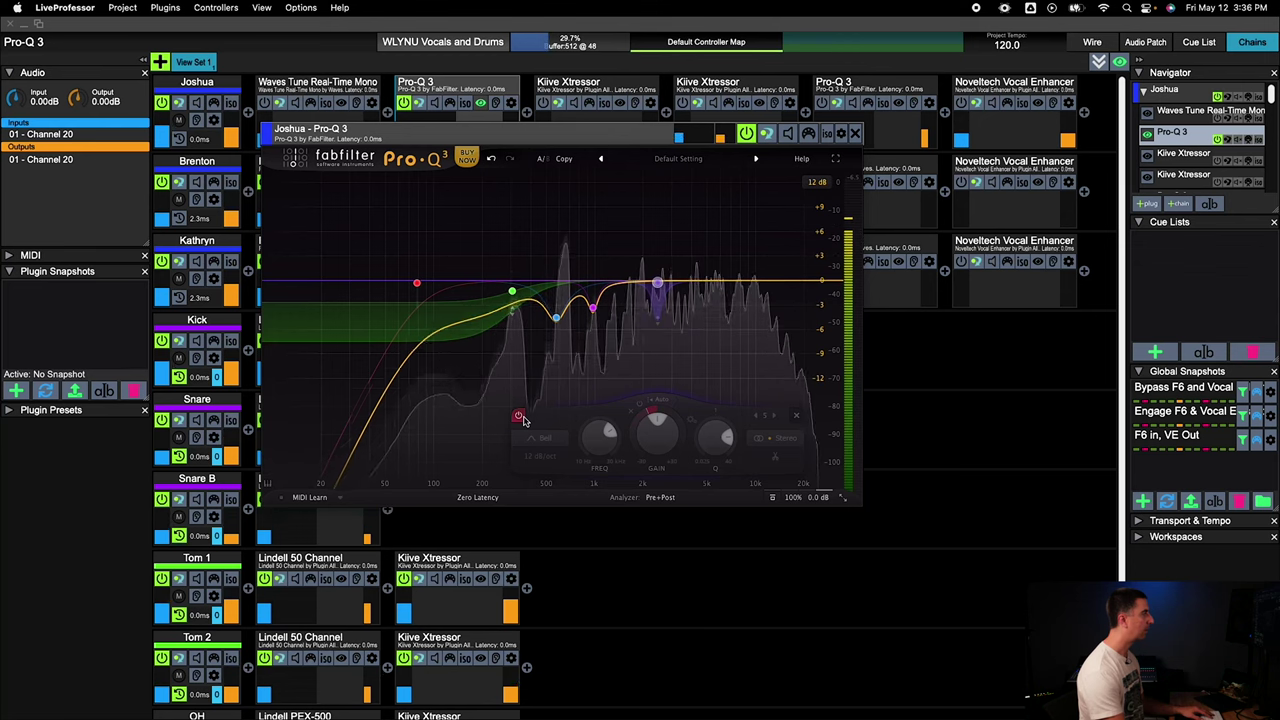
pyautogui.click(519, 416)
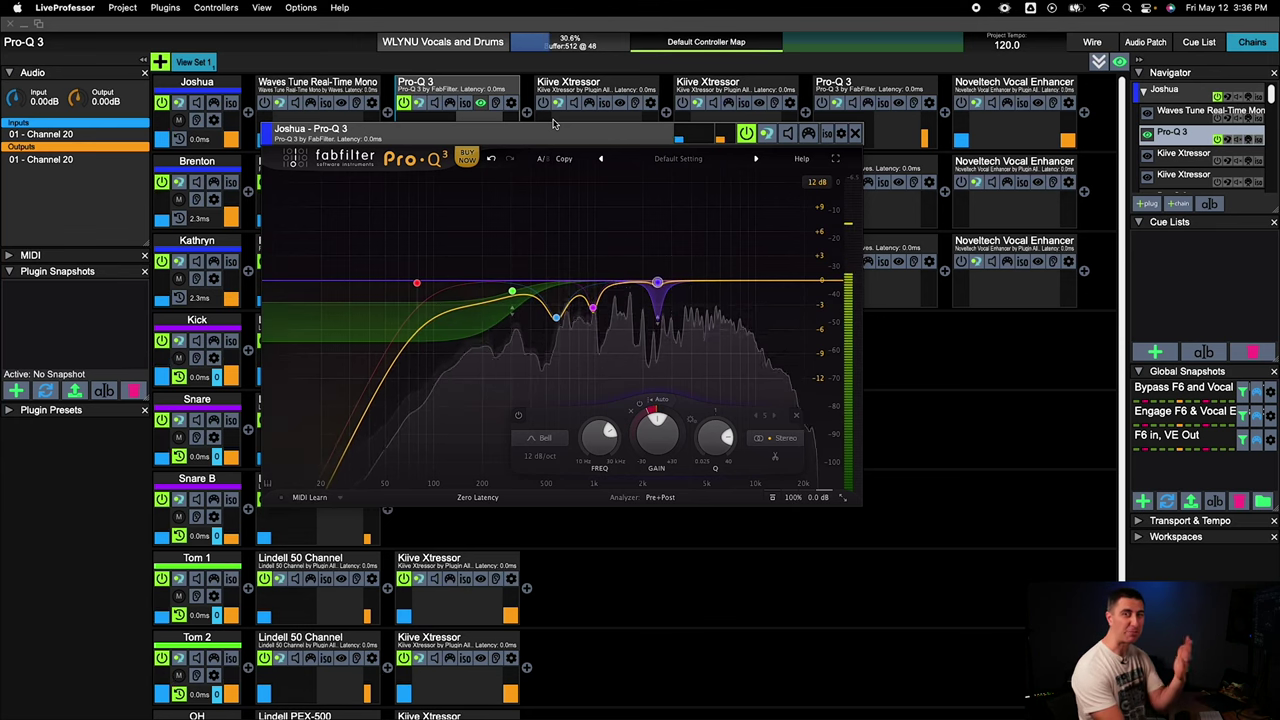
# Step: Open the second Pro-Q 3 with the Whistle Tone preset and turn on its processing
pyautogui.click(899, 102)
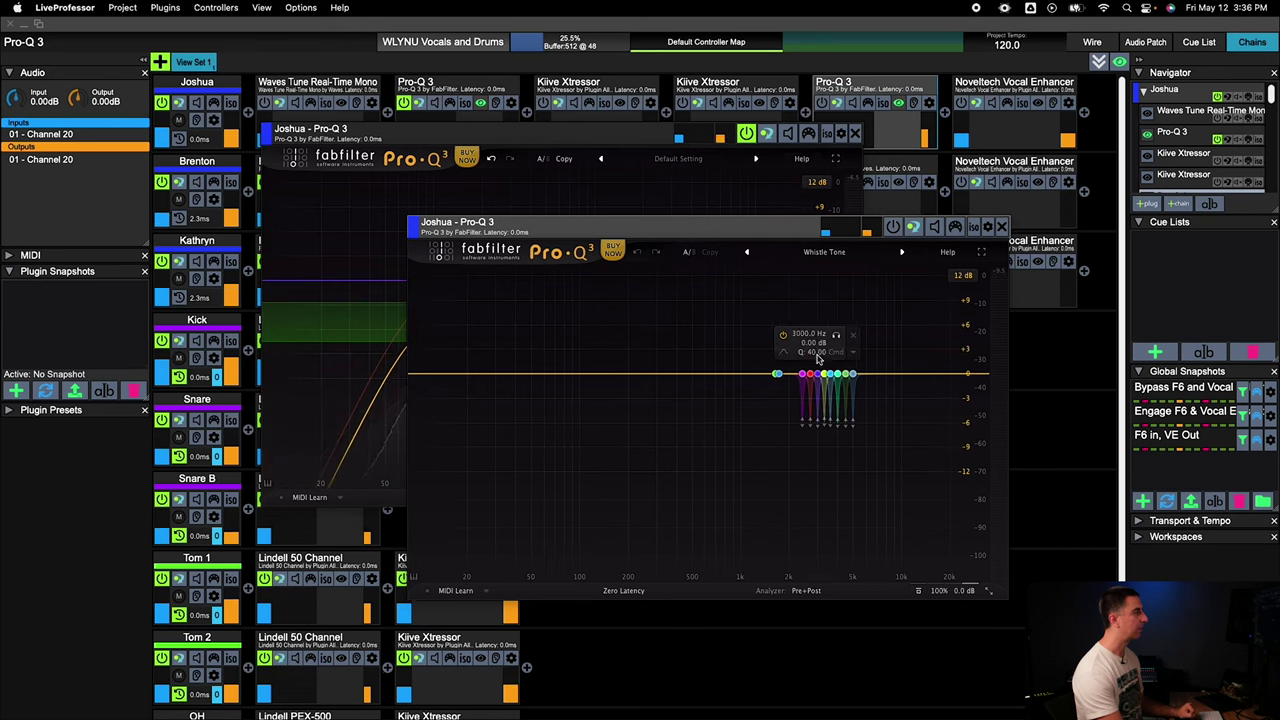
pyautogui.moveTo(786, 388)
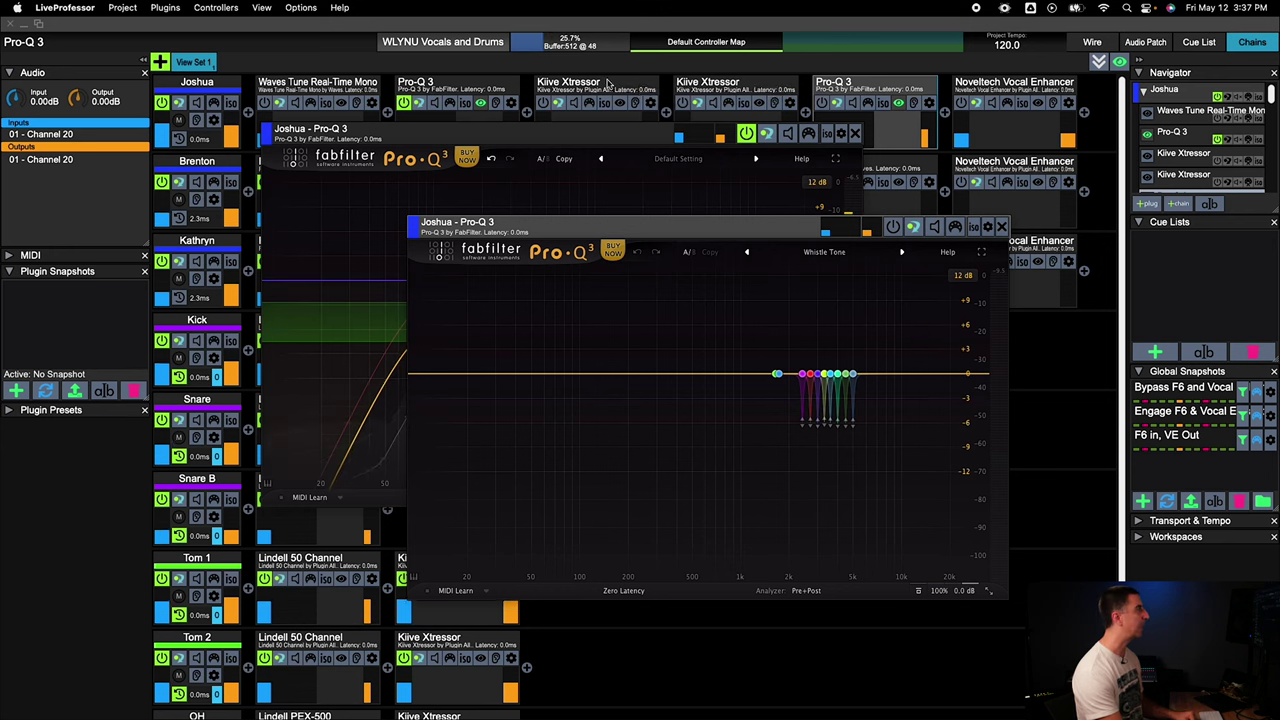
pyautogui.click(608, 88)
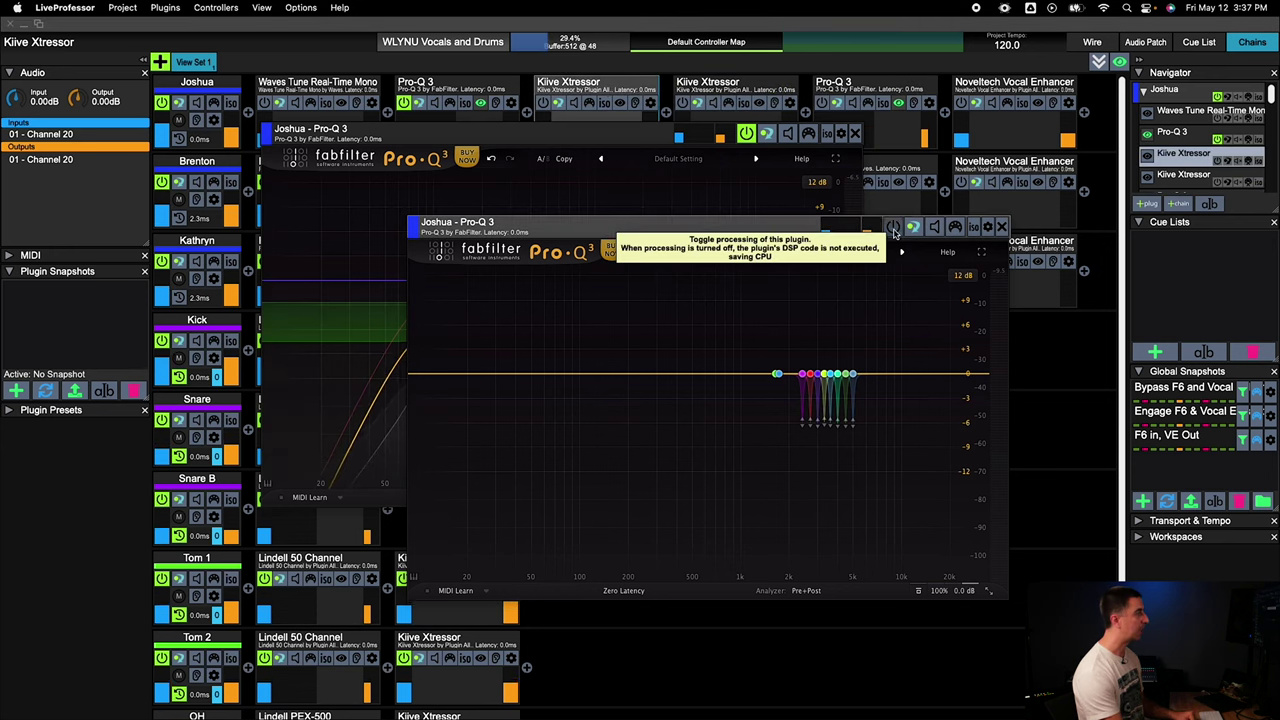
pyautogui.click(893, 228)
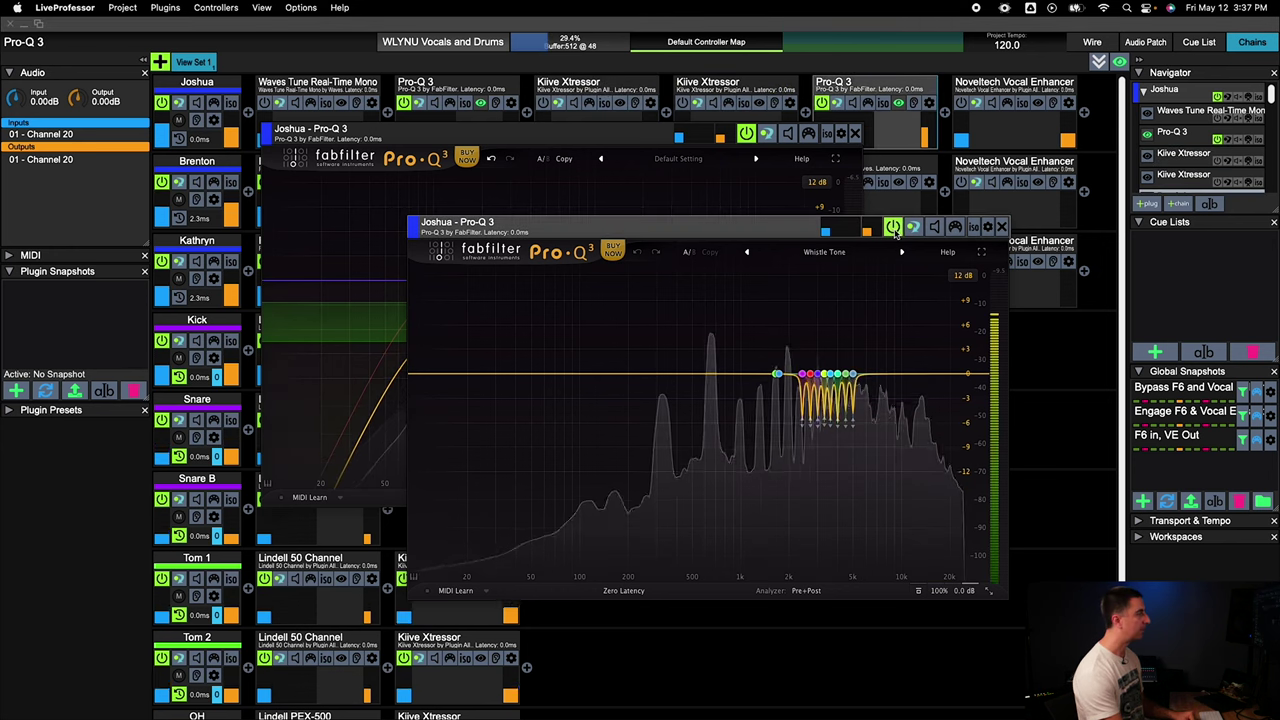
# Step: Switch the 2400 Hz band from Auto to a manual dynamic threshold of about -28.1 dB
pyautogui.click(803, 376)
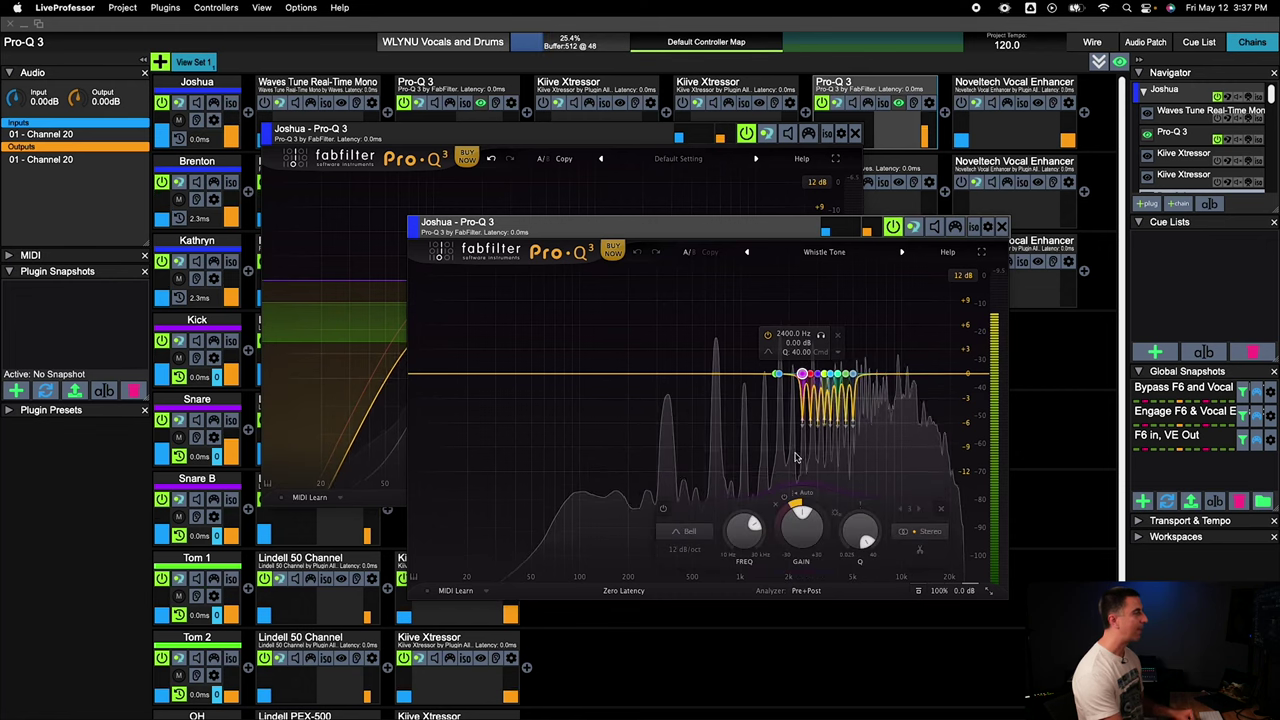
pyautogui.moveTo(810, 498); pyautogui.dragTo(843, 528)
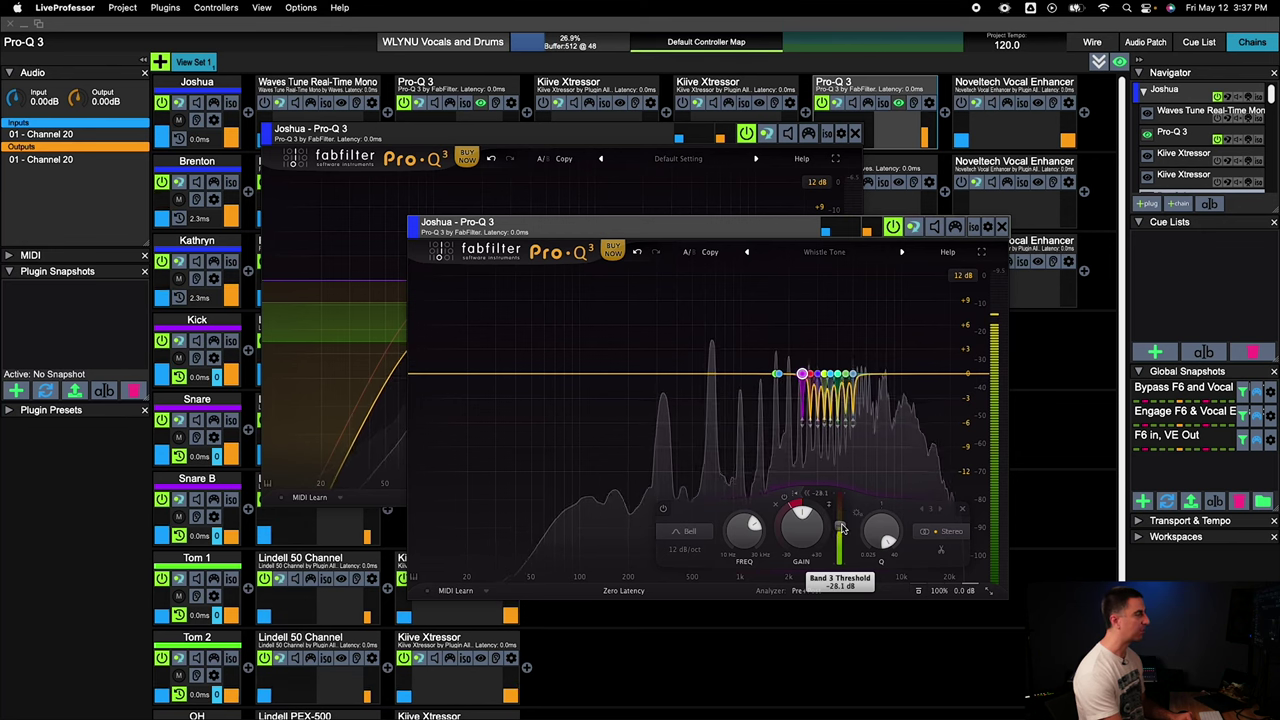
pyautogui.doubleClick(843, 528)
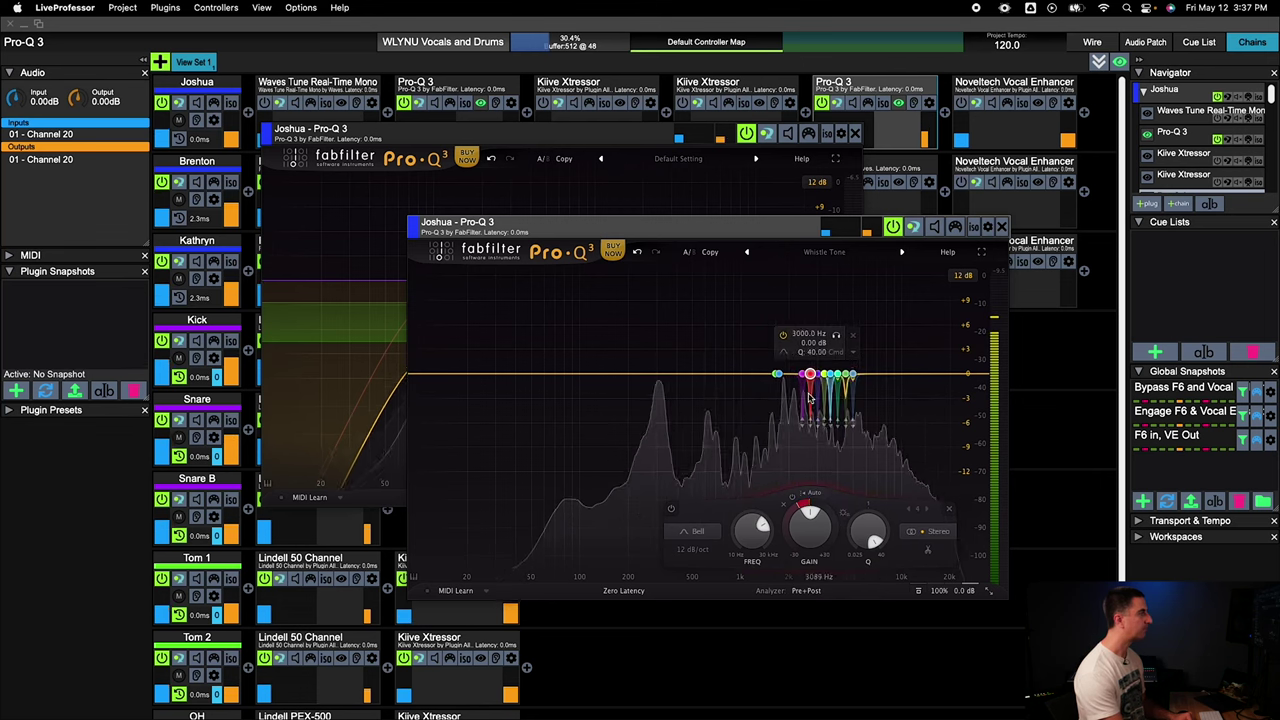
# Step: Compare the A and B states of the Whistle Tone EQ and browse the Dynamic preset categories without loading one
pyautogui.click(692, 253)
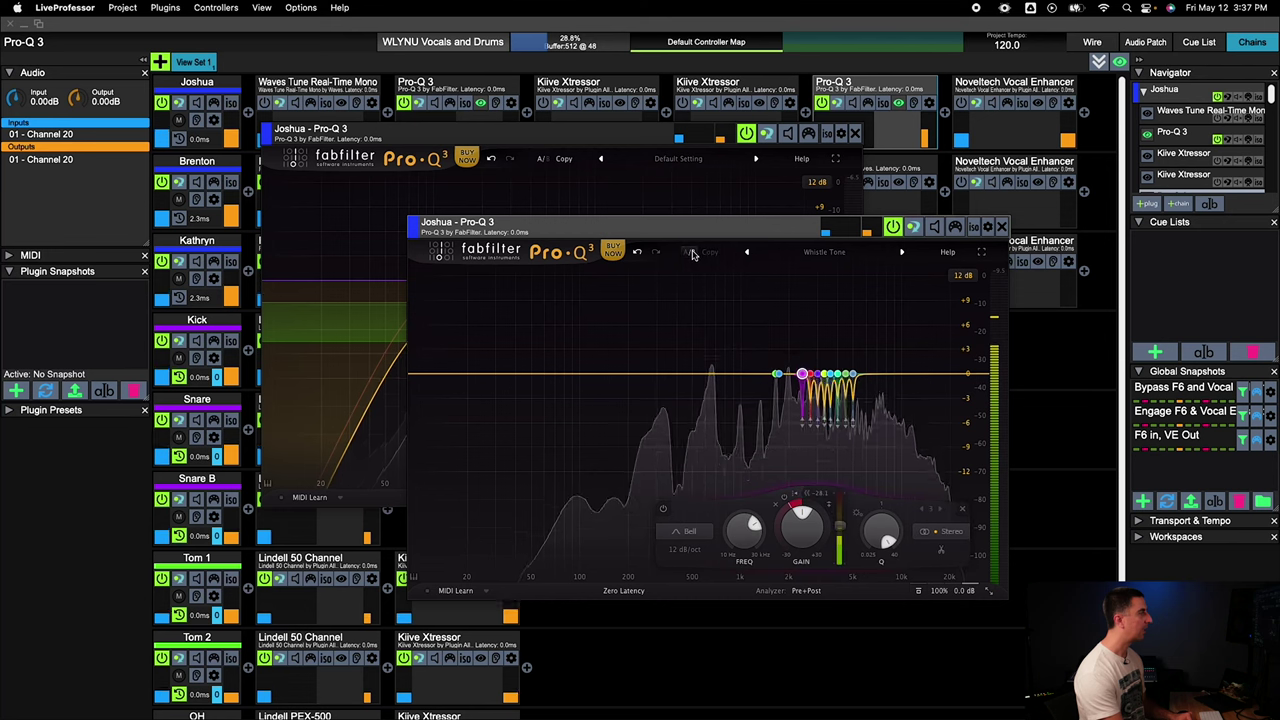
pyautogui.click(692, 253)
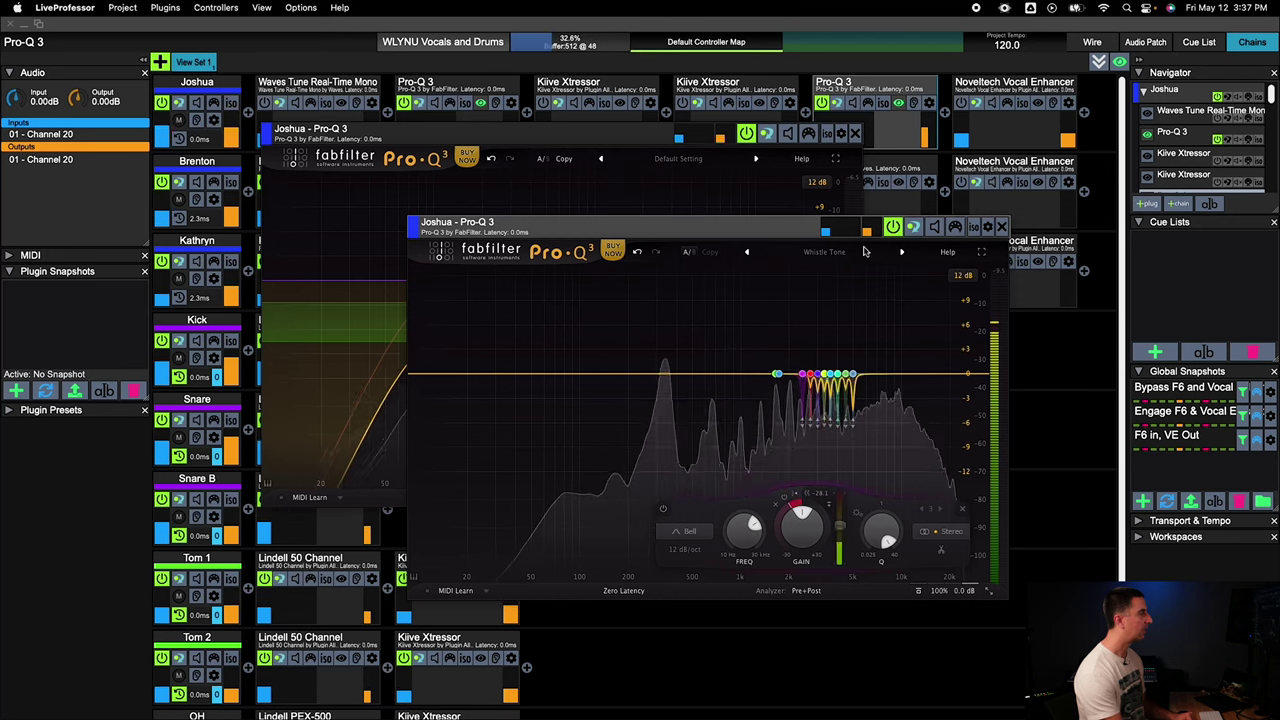
pyautogui.click(900, 257)
pyautogui.moveTo(860, 269)
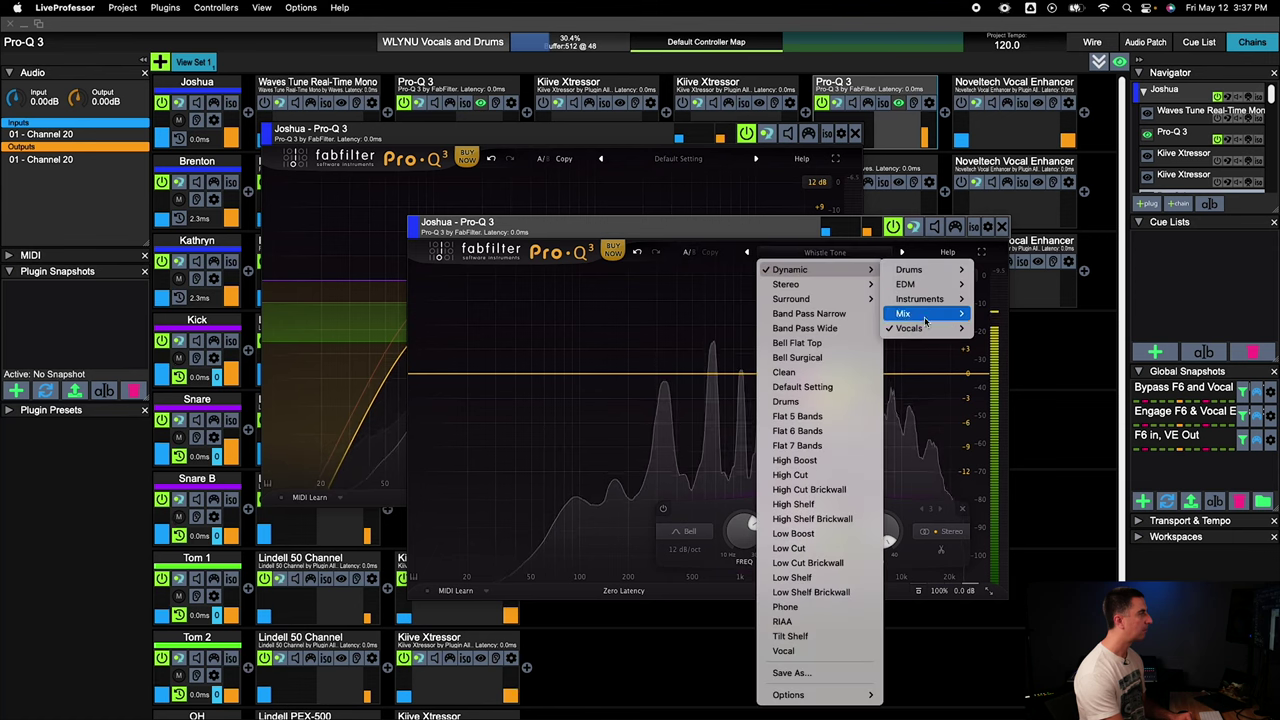
pyautogui.moveTo(941, 338)
pyautogui.click(779, 240)
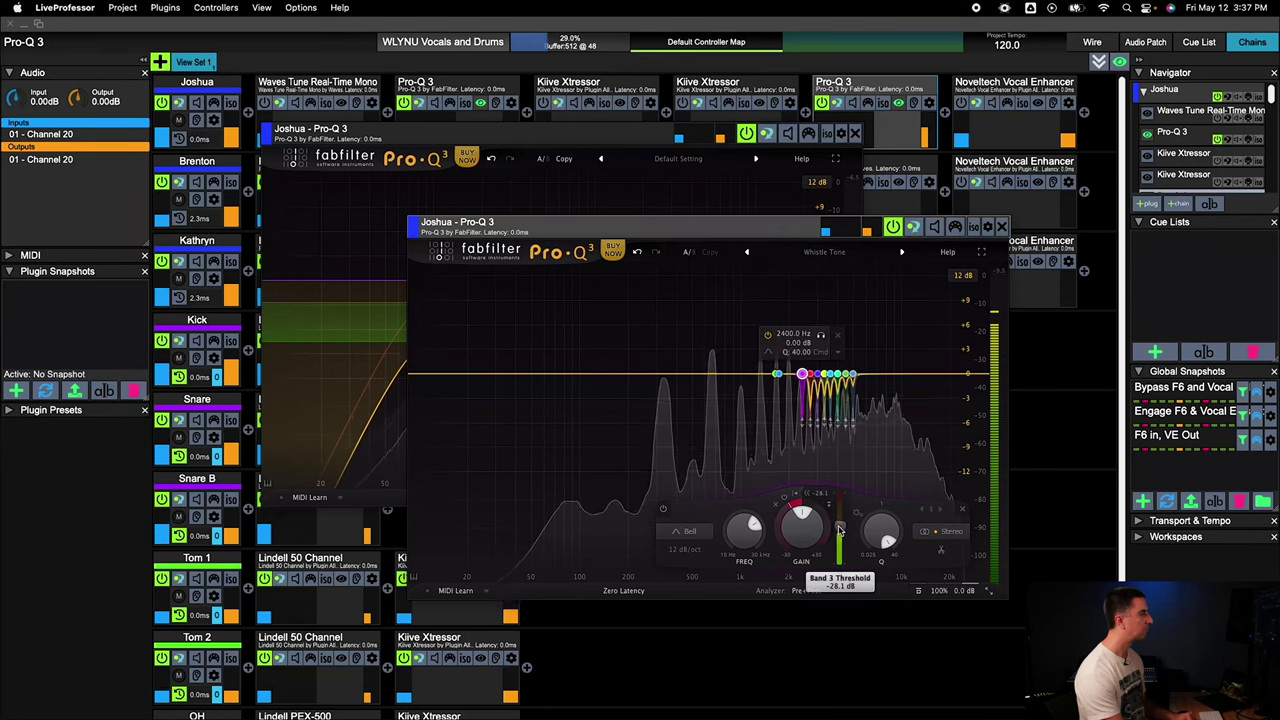
# Step: Lower the 2400 Hz band's threshold to about -32.6 dB and turn off the Whistle Tone EQ's processing
pyautogui.scroll(-1, 841, 537)
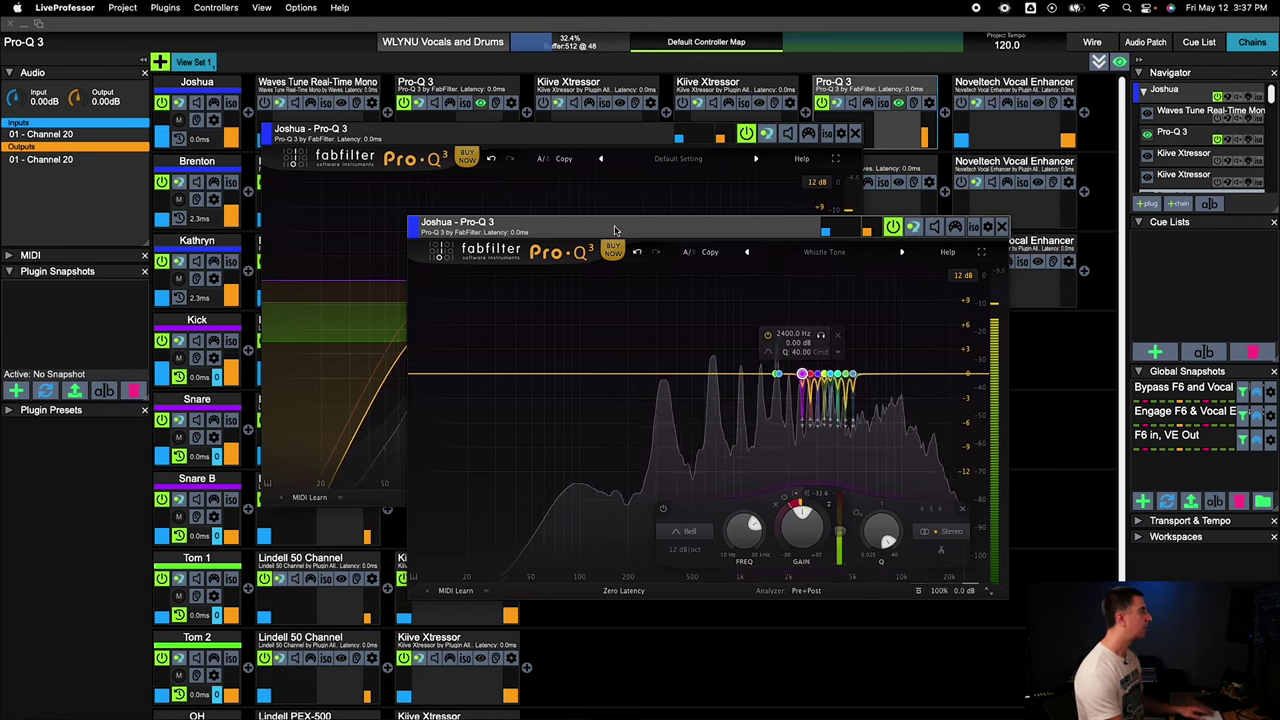
pyautogui.click(895, 226)
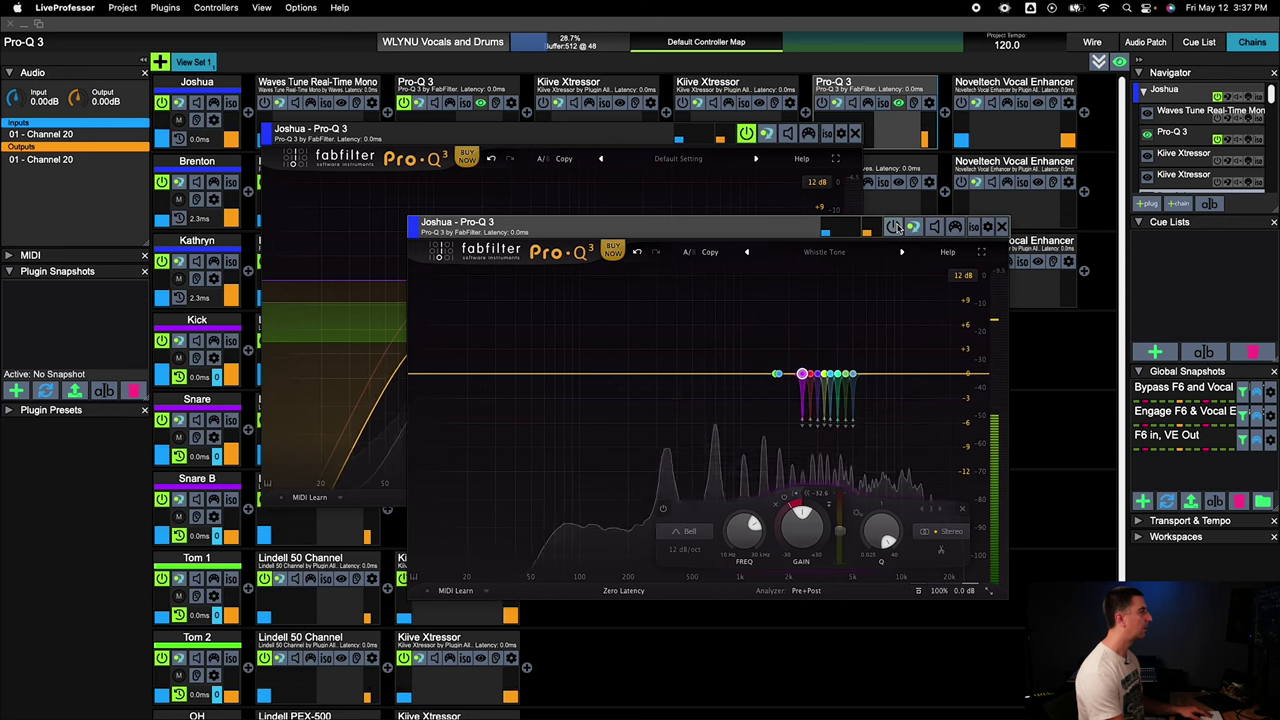
# Step: Turn the Whistle Tone EQ's processing back on and compare the first Kiive Xtressor's Left/Mid compressor switched off and on
pyautogui.click(895, 226)
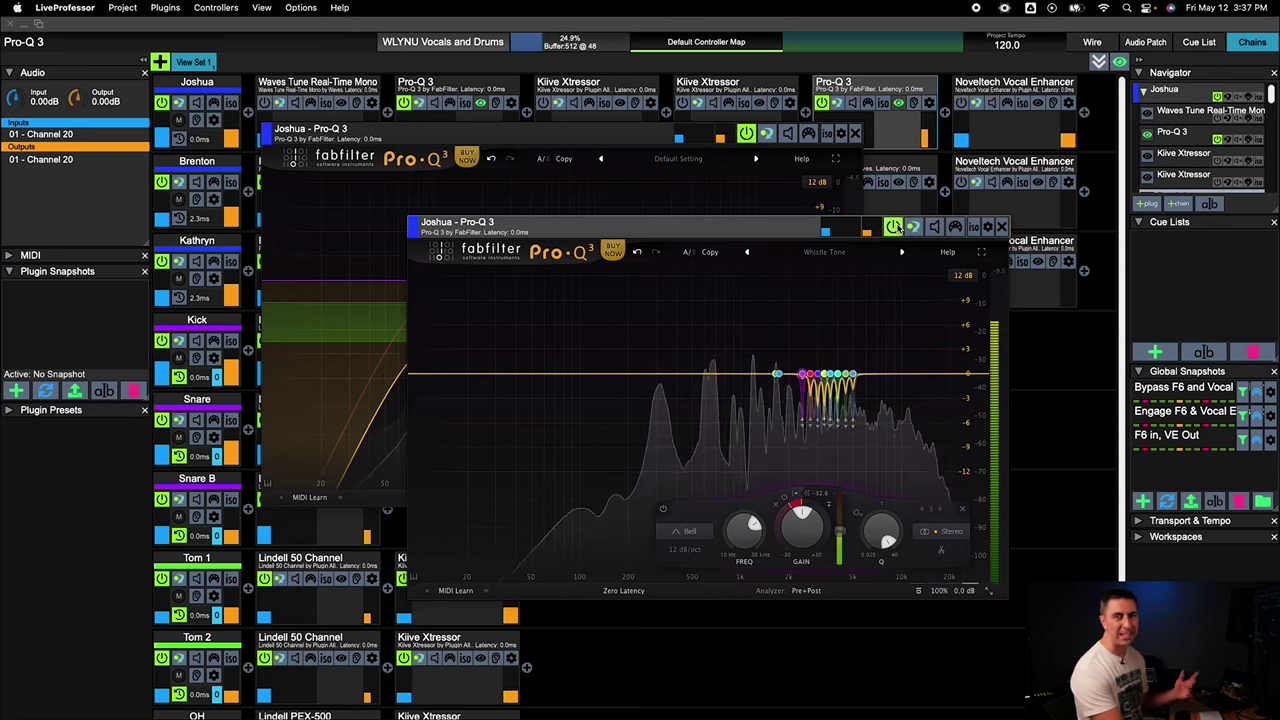
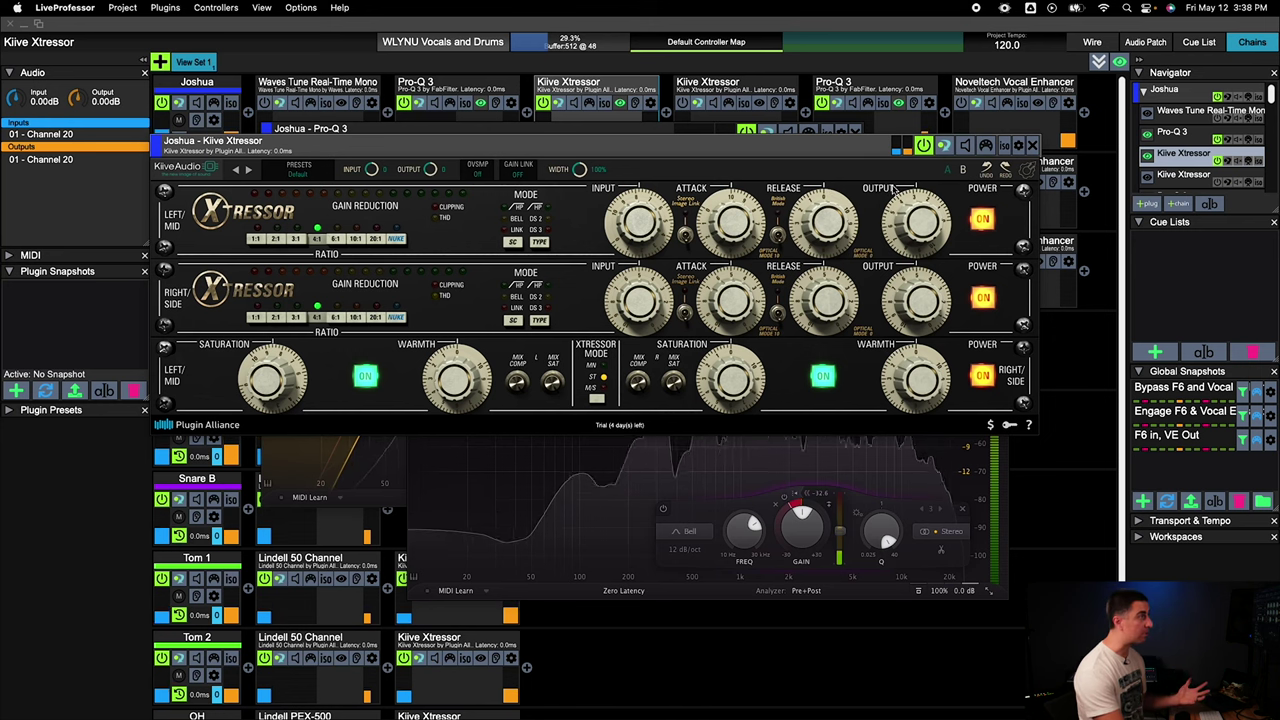
pyautogui.click(983, 220)
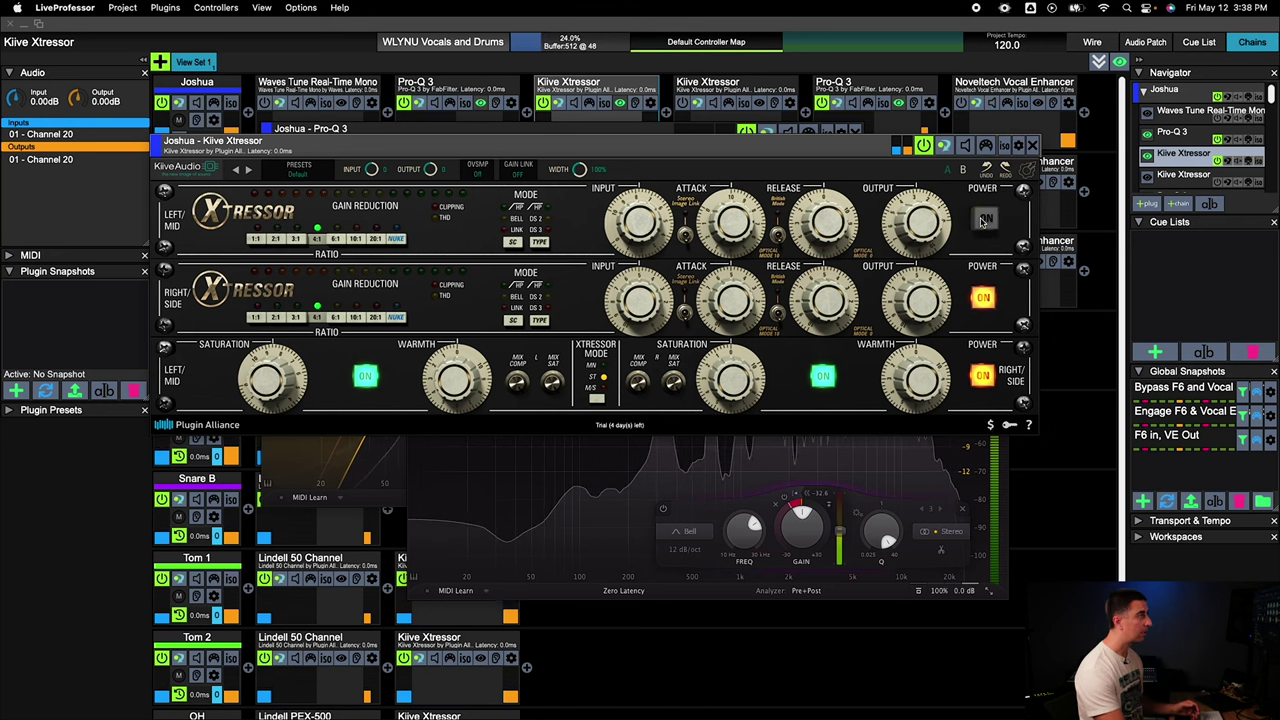
pyautogui.click(983, 220)
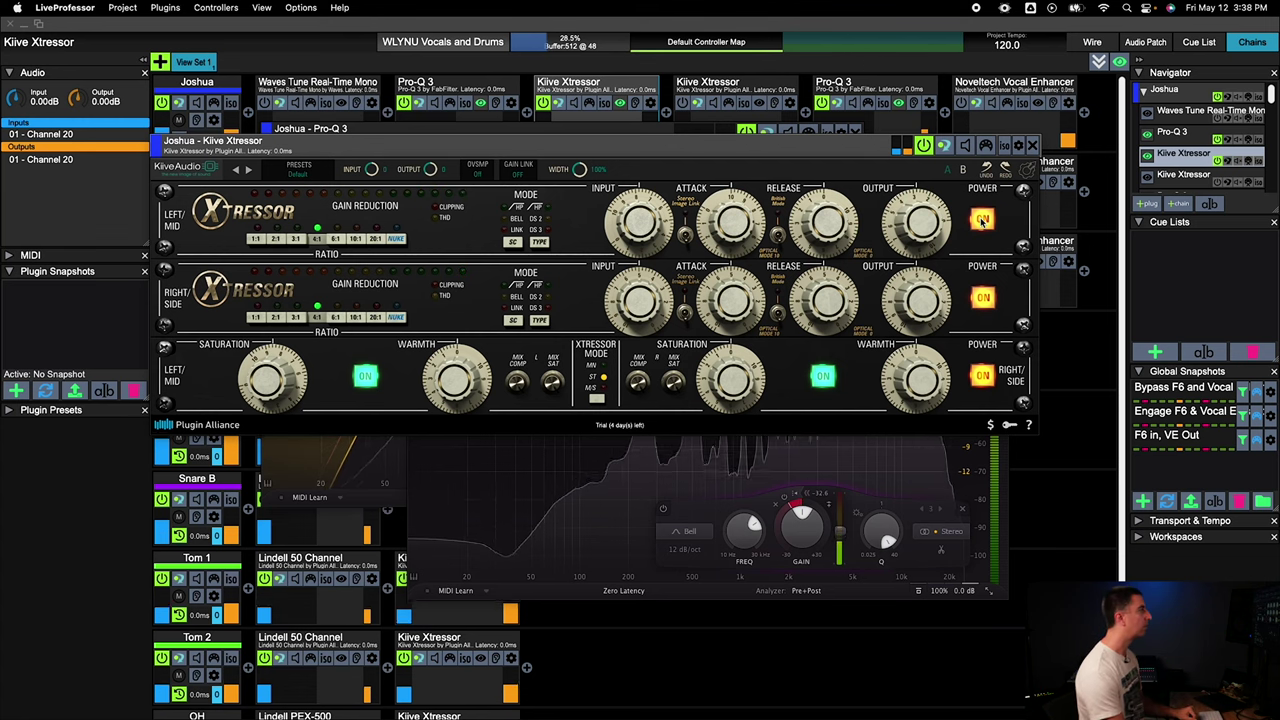
pyautogui.click(983, 220)
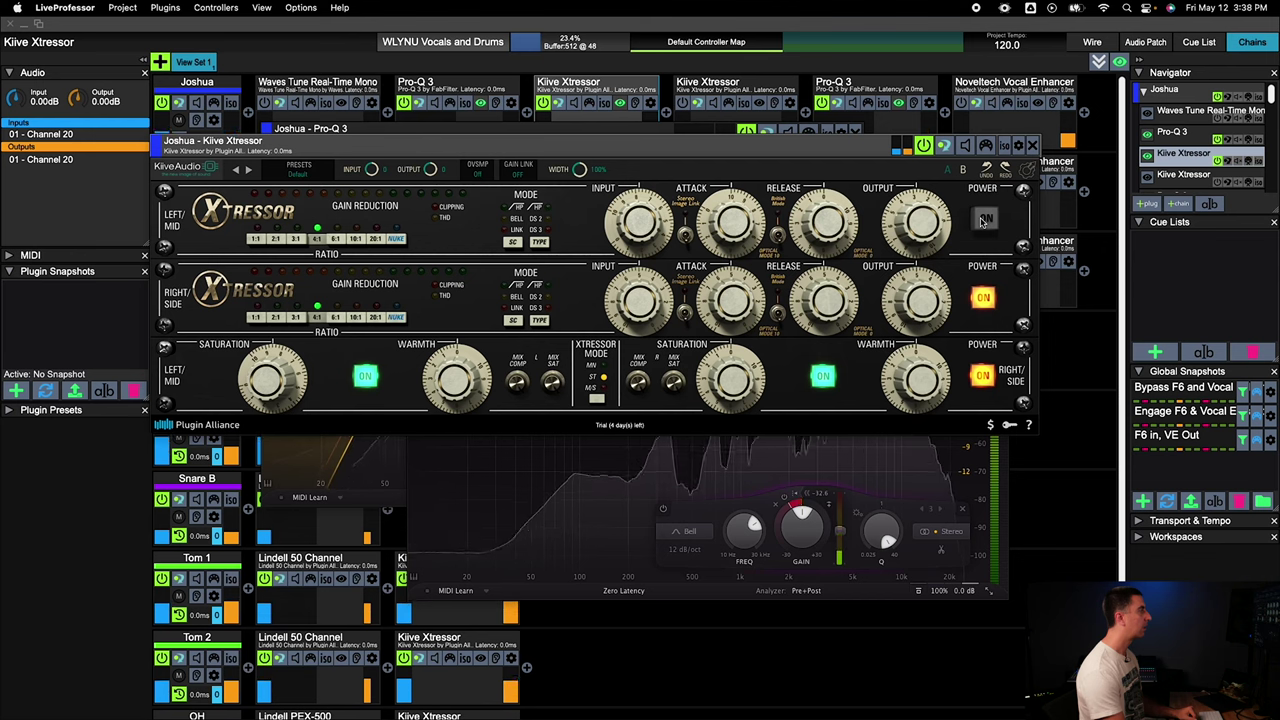
pyautogui.click(983, 220)
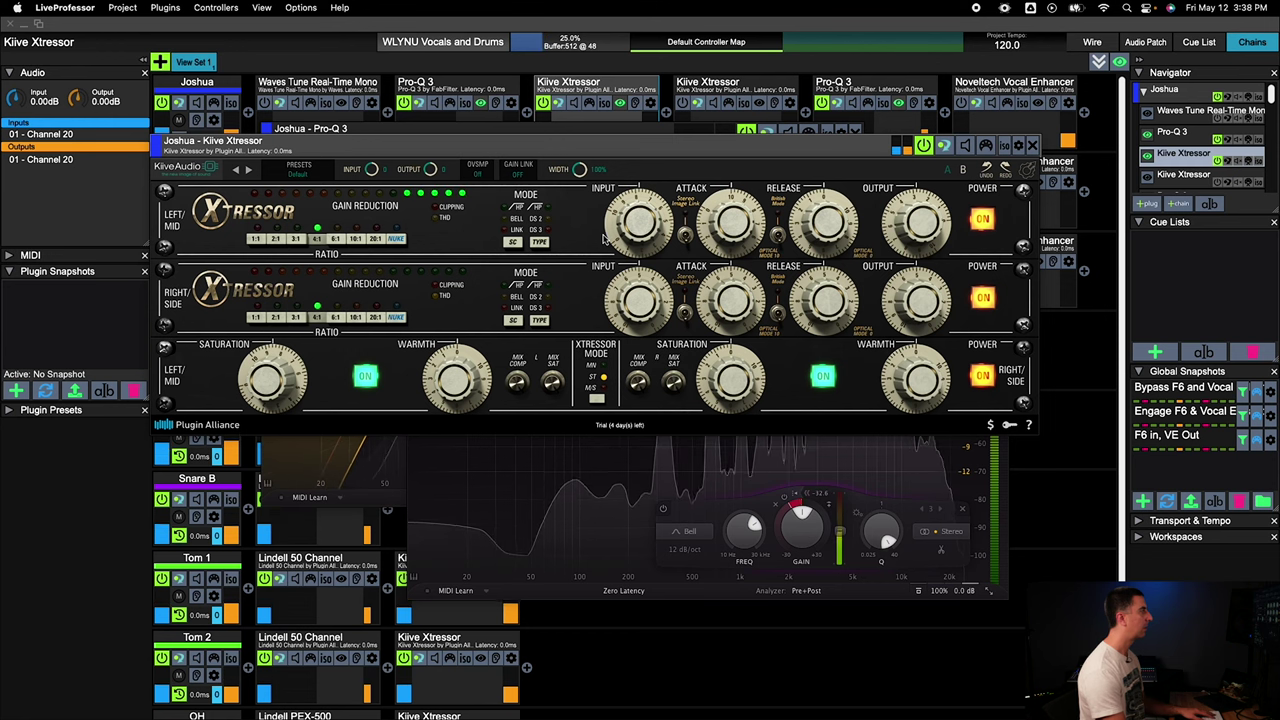
pyautogui.moveTo(615, 218)
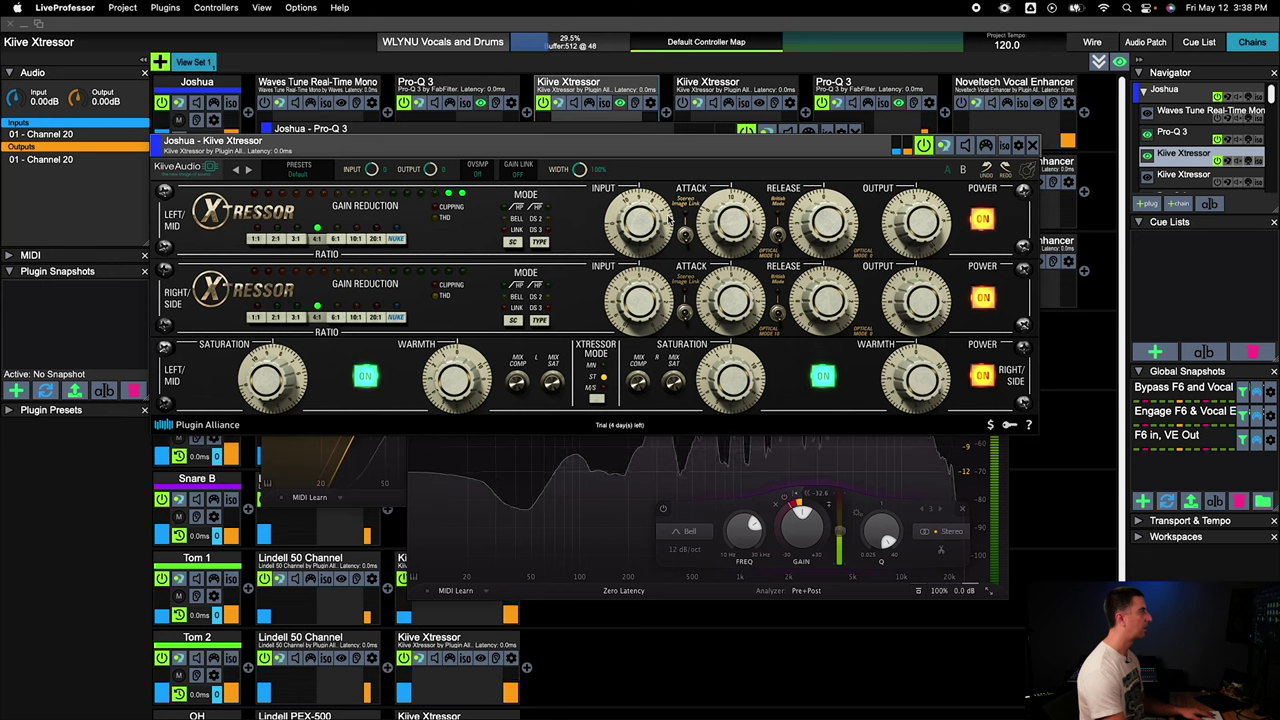
# Step: Open the second Kiive Xtressor in the same vocal chain and turn on its processing
pyautogui.click(752, 88)
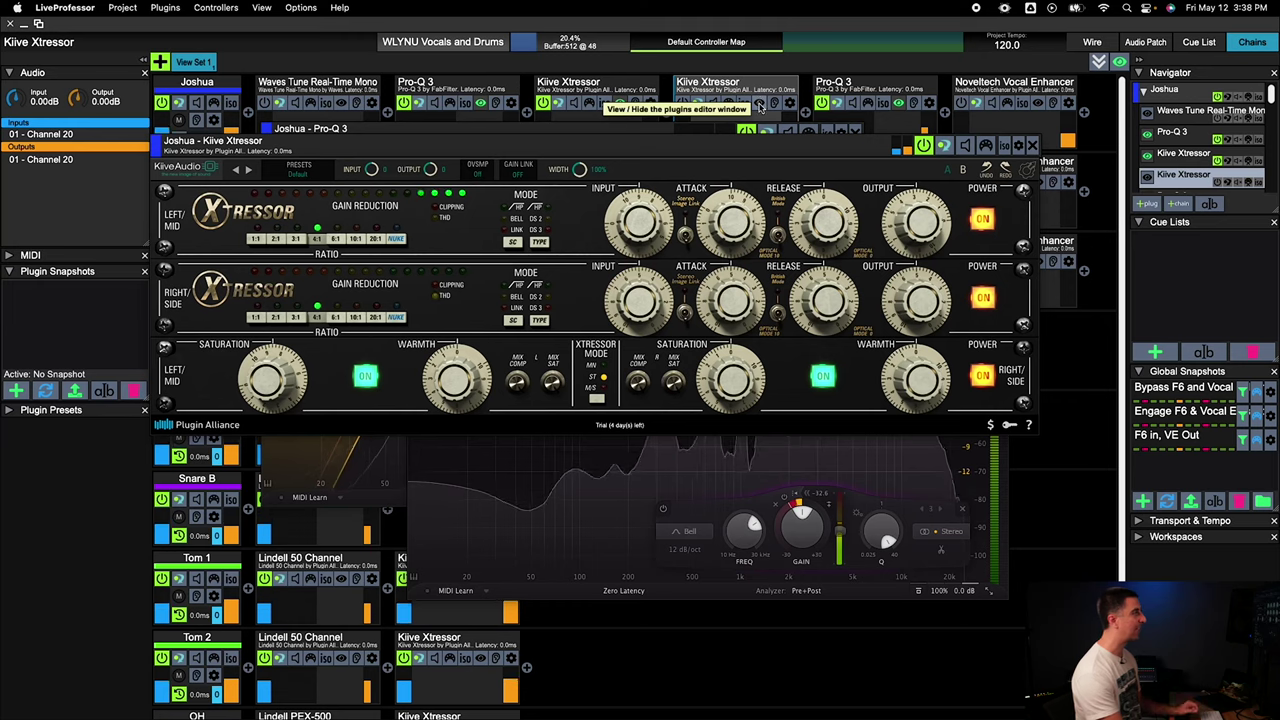
pyautogui.click(759, 103)
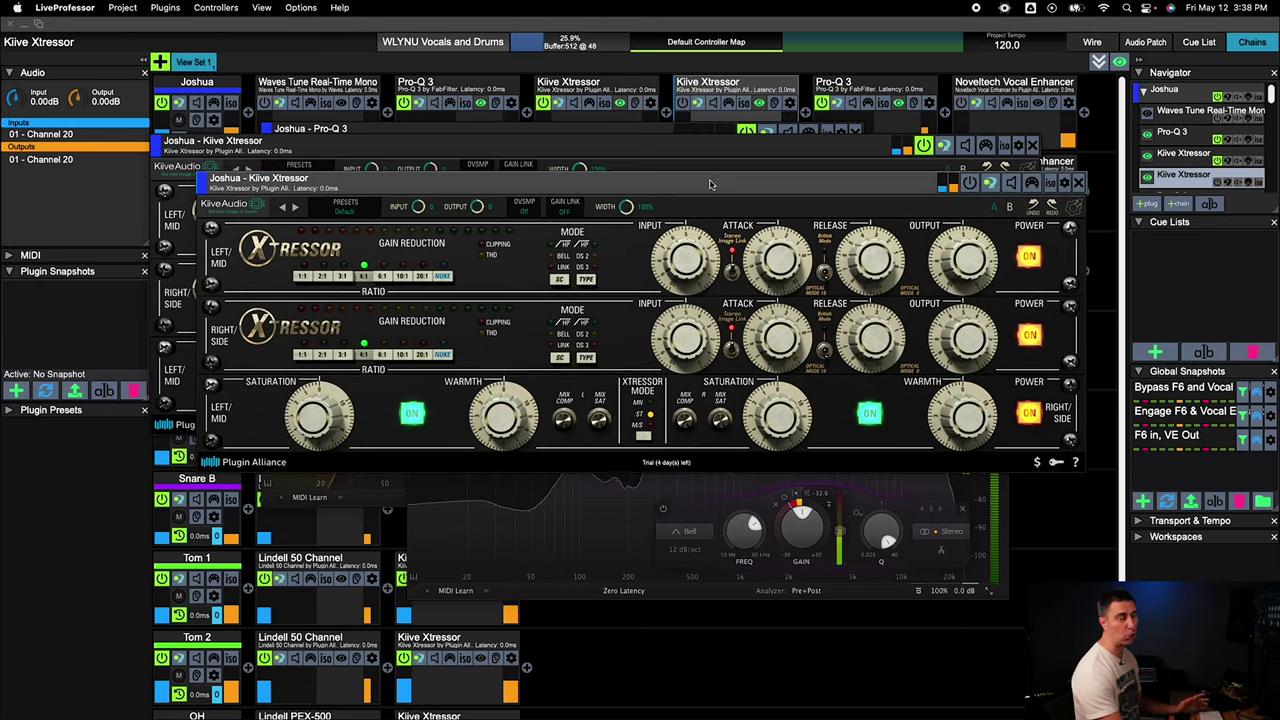
pyautogui.click(968, 186)
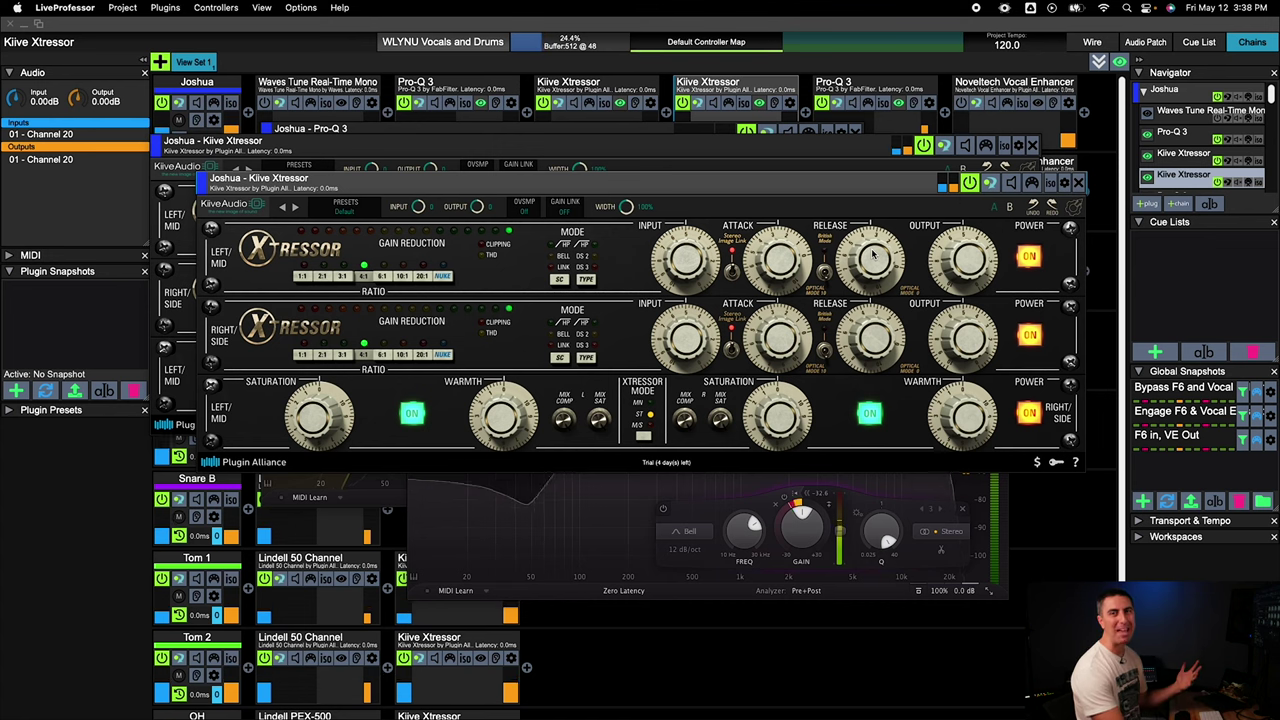
pyautogui.moveTo(768, 258)
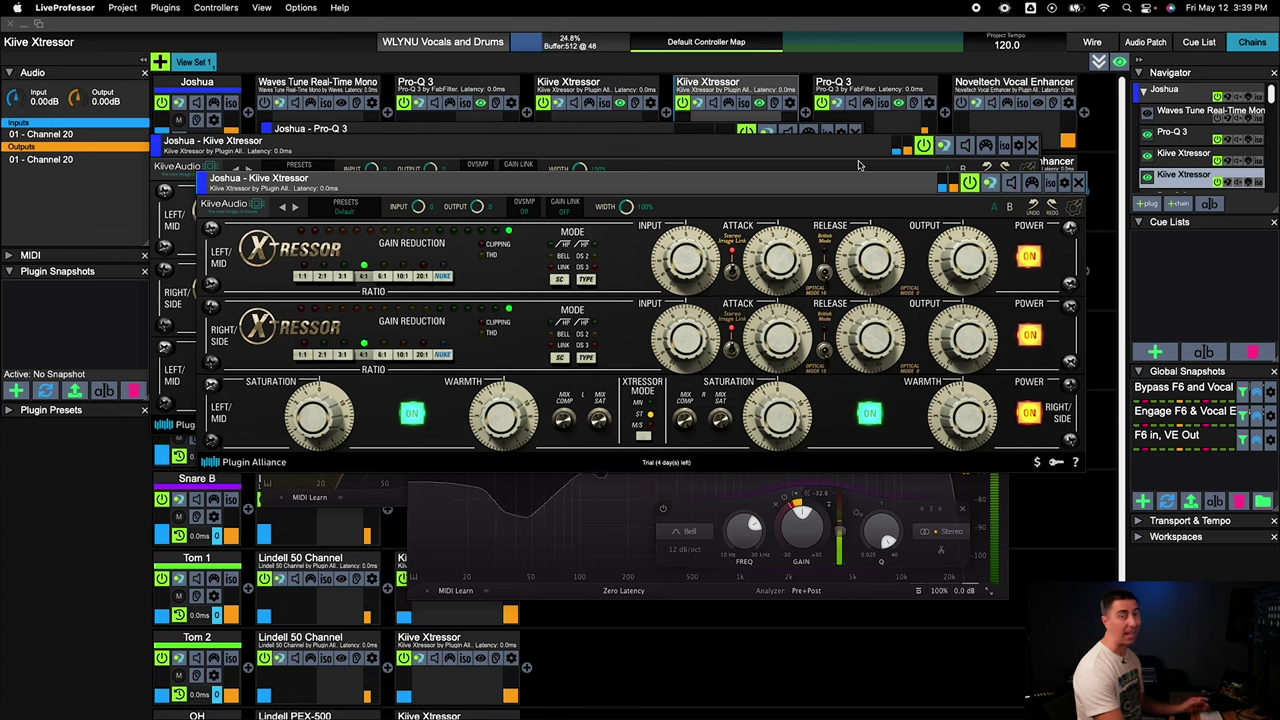
# Step: Bring the Whistle Tone Pro-Q 3 back to the front and raise band 3's dynamic threshold to about -28.5 dB
pyautogui.click(898, 104)
pyautogui.click(898, 104)
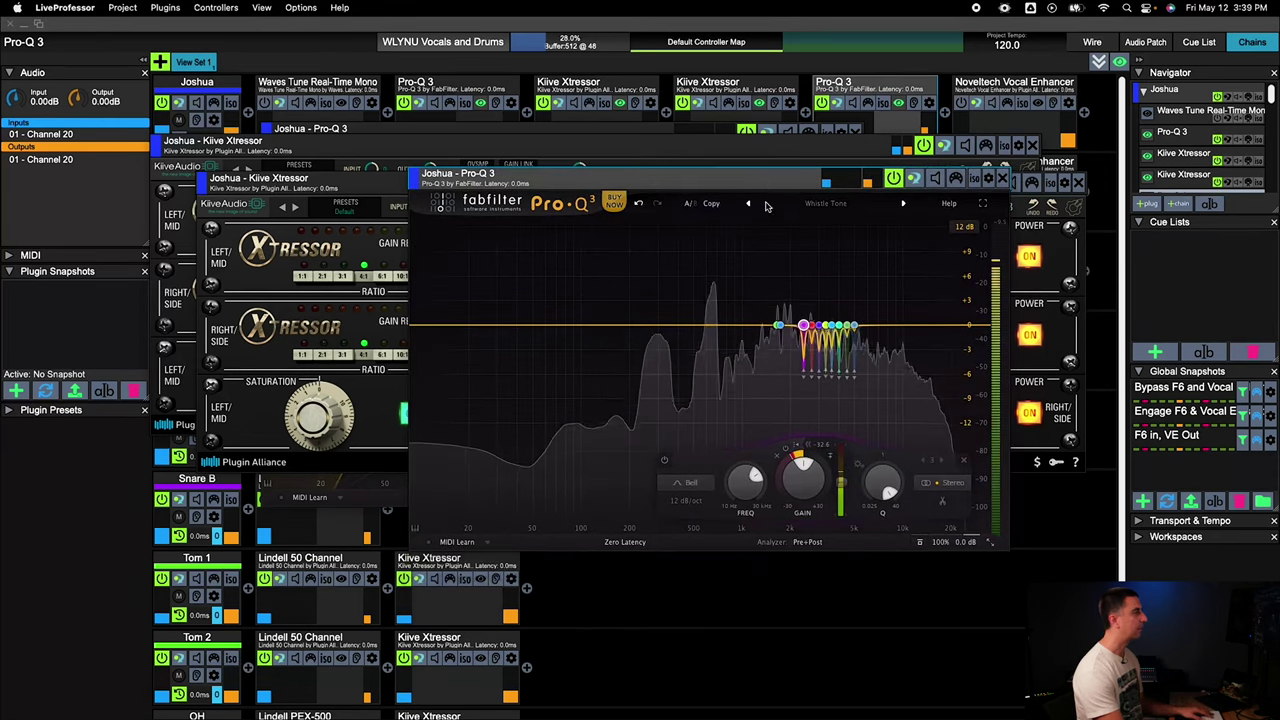
pyautogui.moveTo(841, 484); pyautogui.dragTo(841, 478)
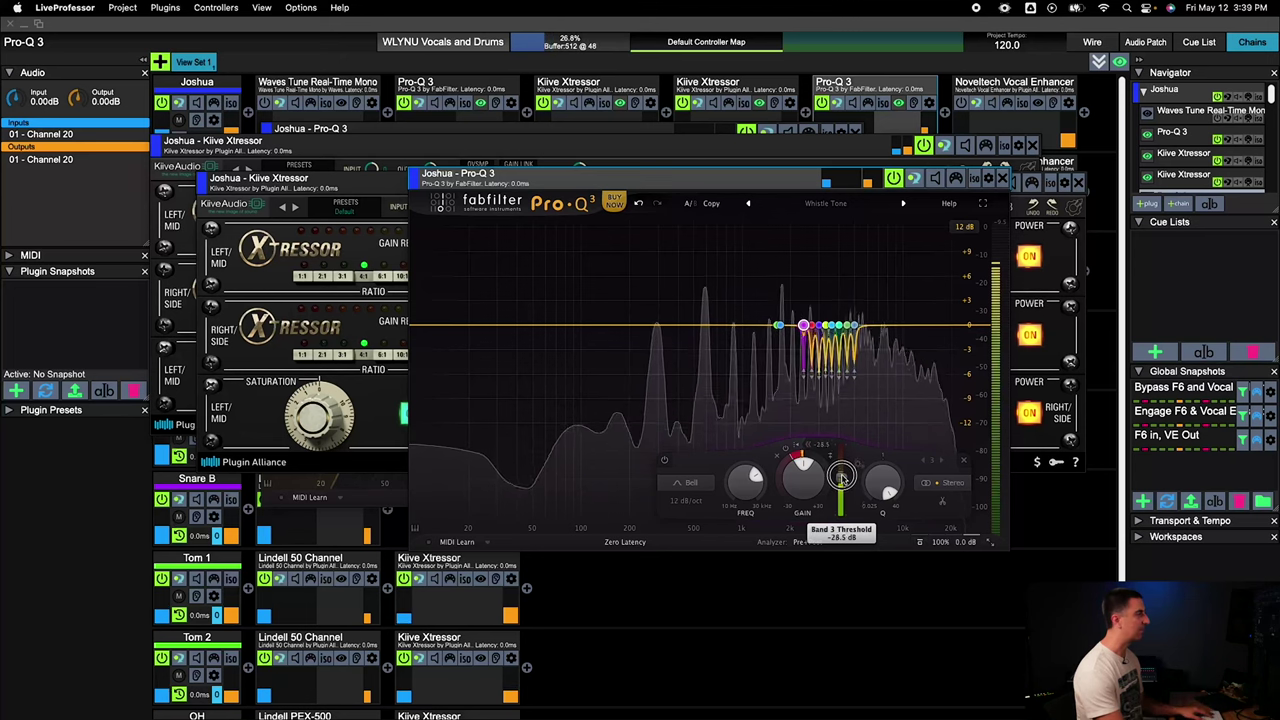
# Step: Switch band 4 from Auto to a manual threshold of about -29.9 dB and compare the Whistle Tone EQ off and on
pyautogui.click(810, 326)
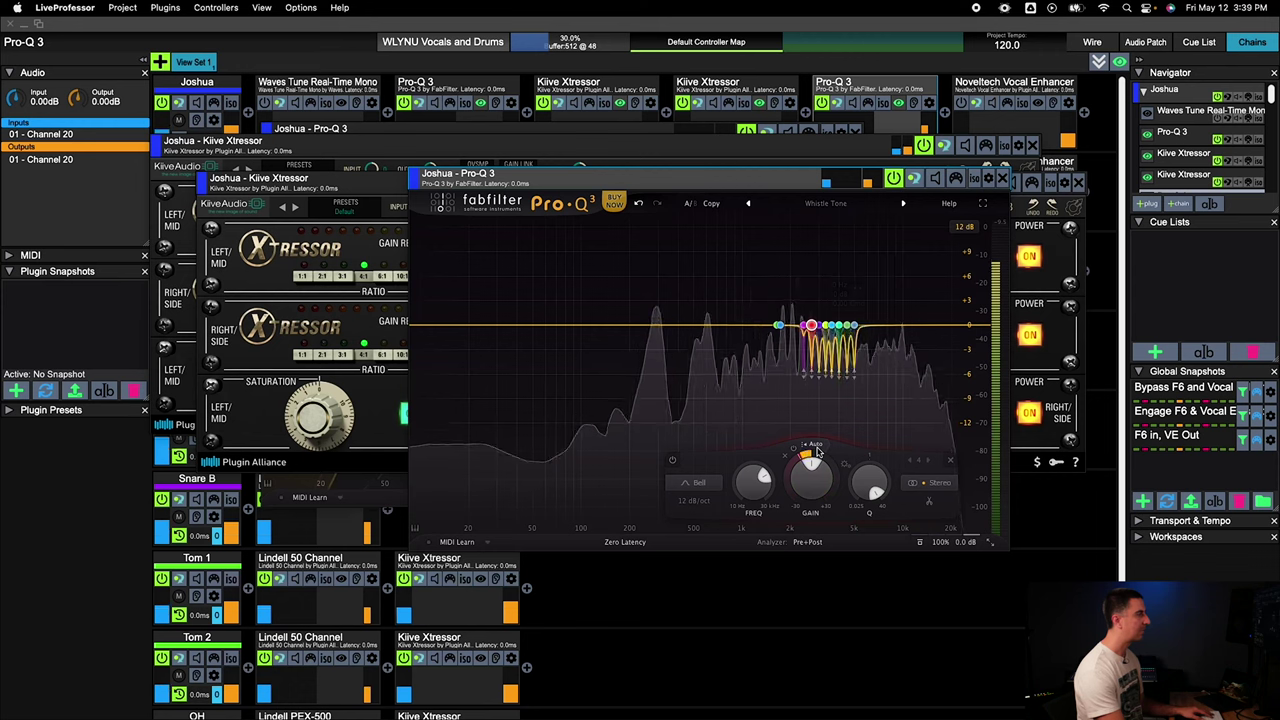
pyautogui.moveTo(849, 470)
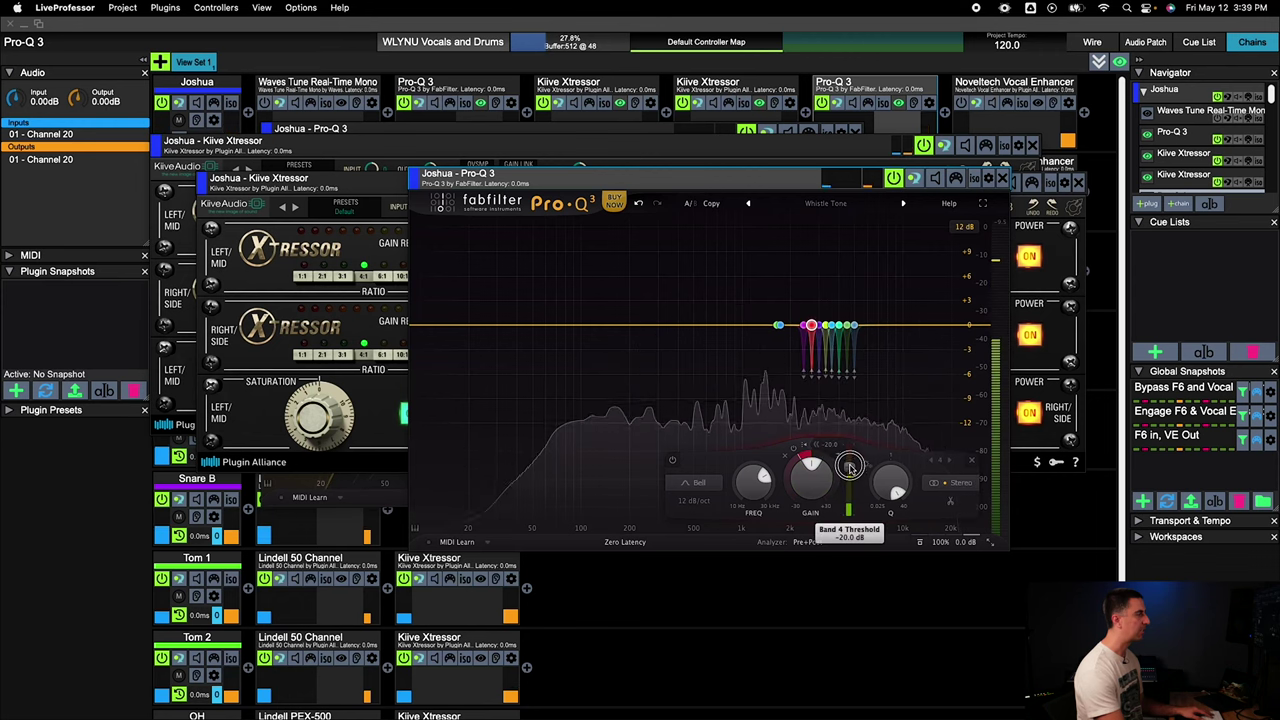
pyautogui.moveTo(849, 468); pyautogui.dragTo(850, 462)
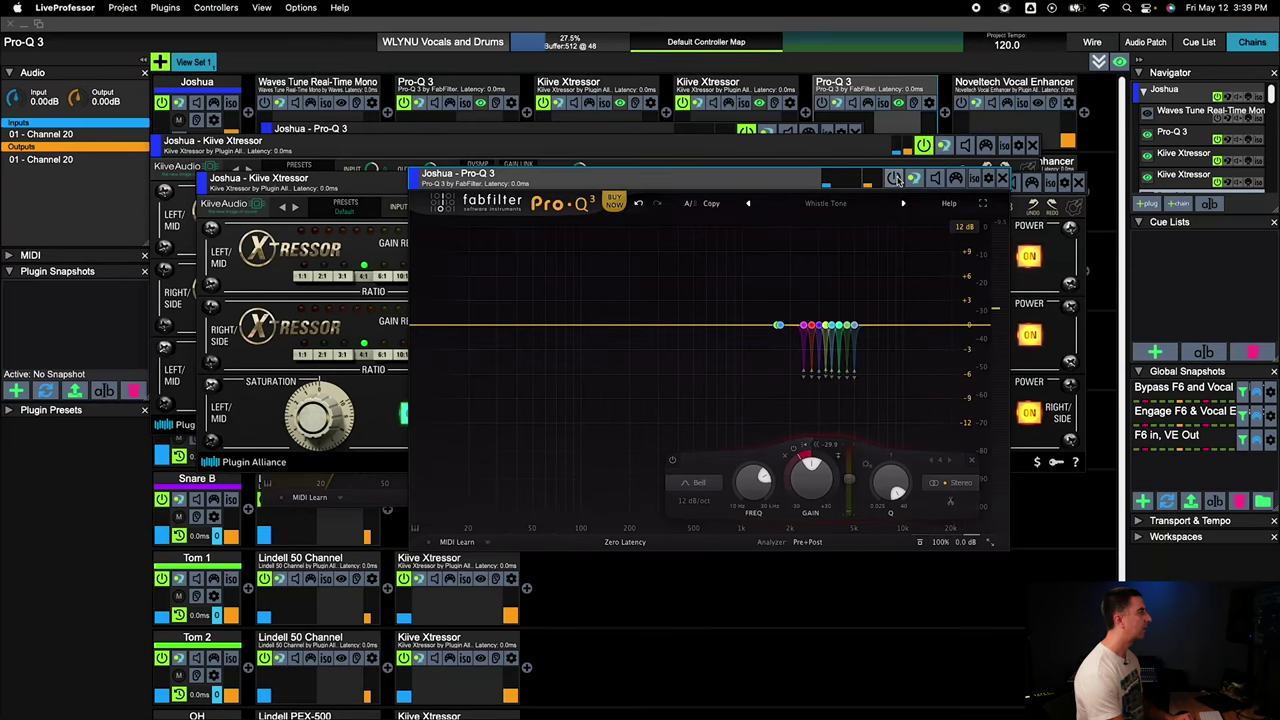
pyautogui.click(895, 178)
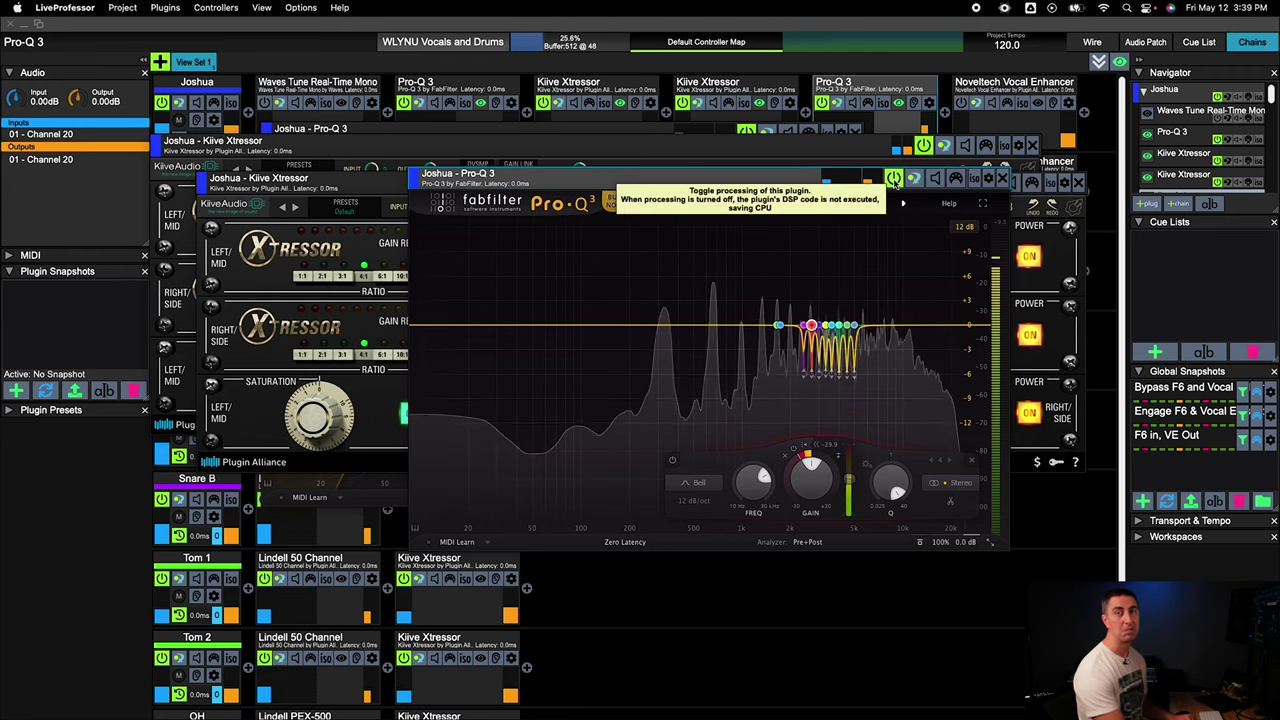
# Step: Open the Noveltech Vocal Enhancer in the first vocal chain, turn on its processing and compare it off and on
pyautogui.click(1024, 84)
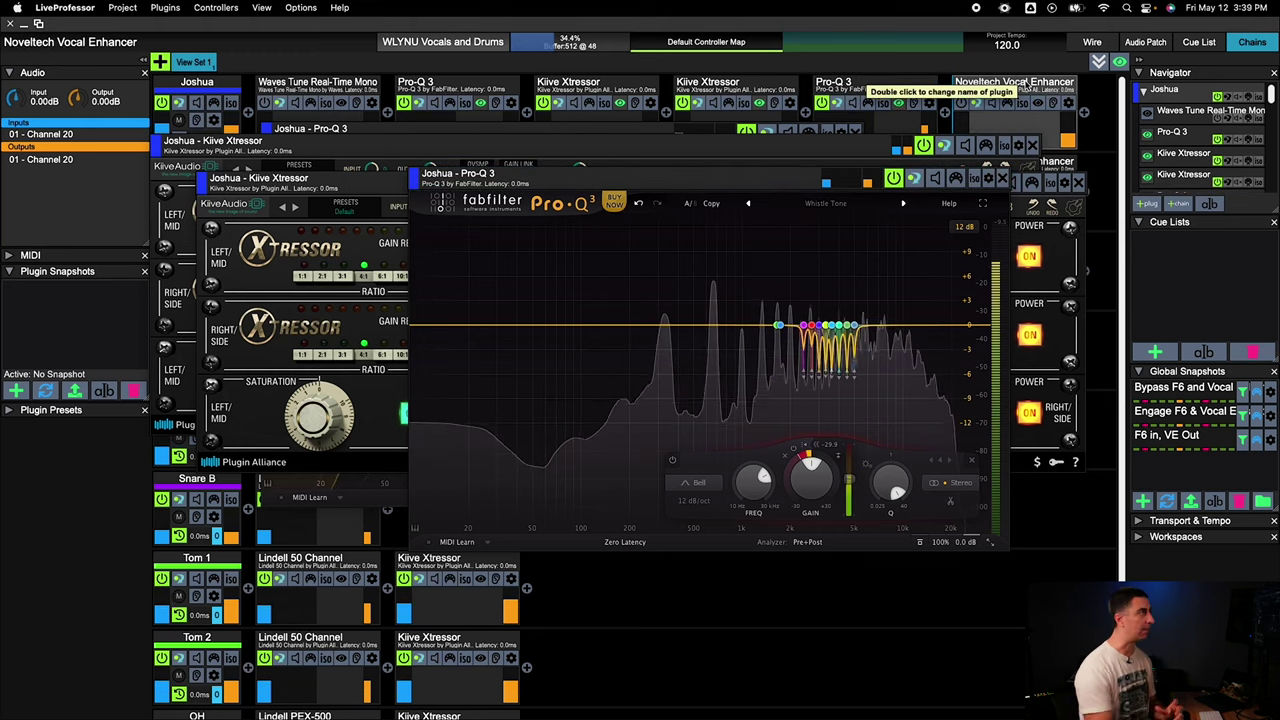
pyautogui.doubleClick(1010, 88)
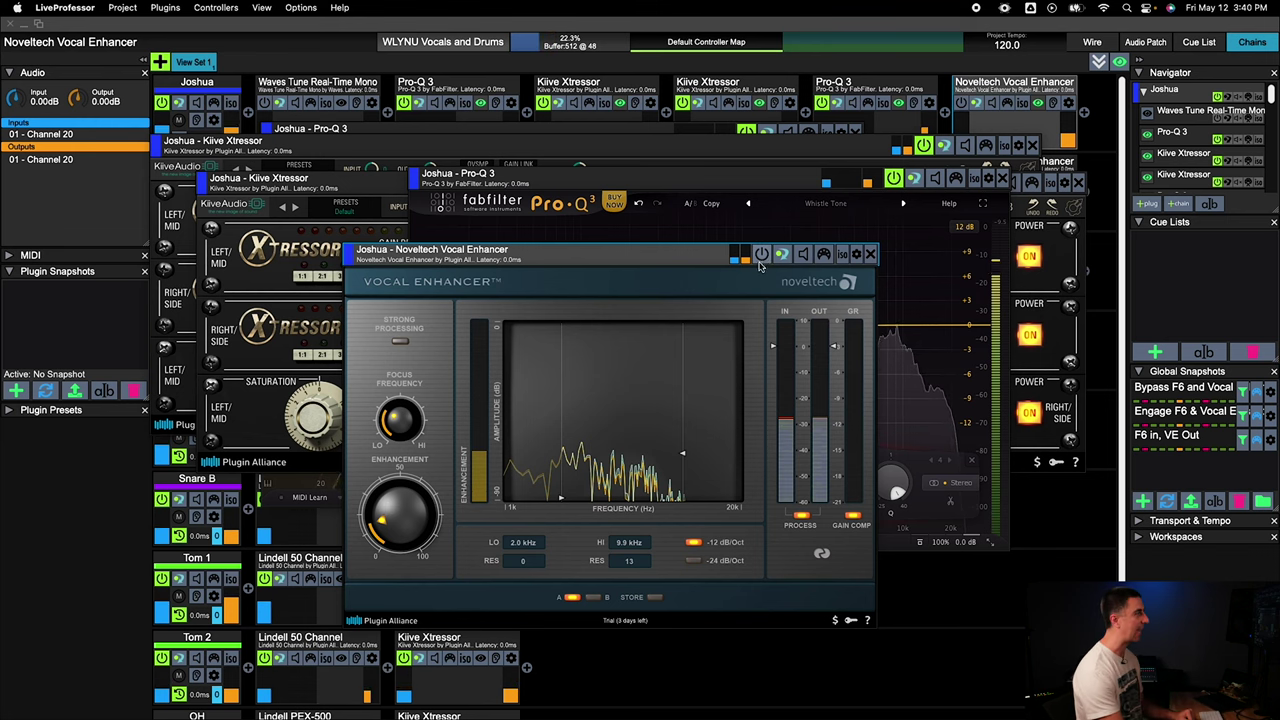
pyautogui.moveTo(675, 258); pyautogui.dragTo(689, 238)
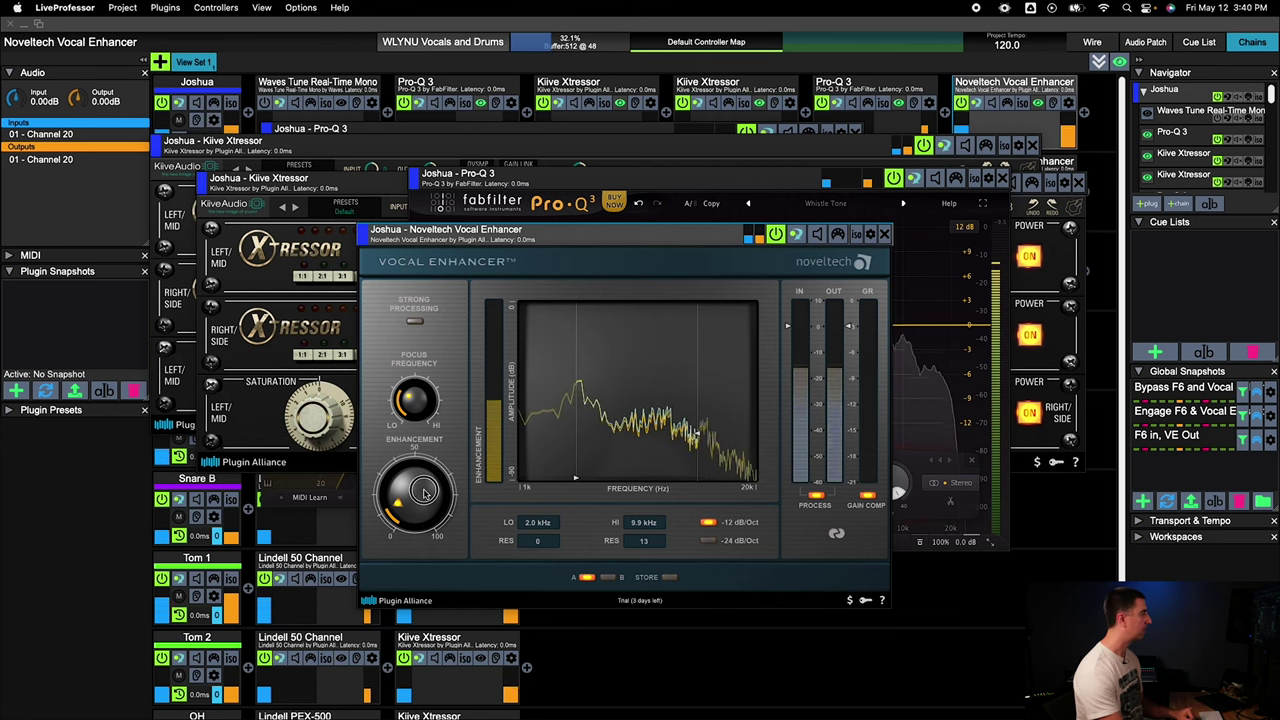
pyautogui.click(776, 234)
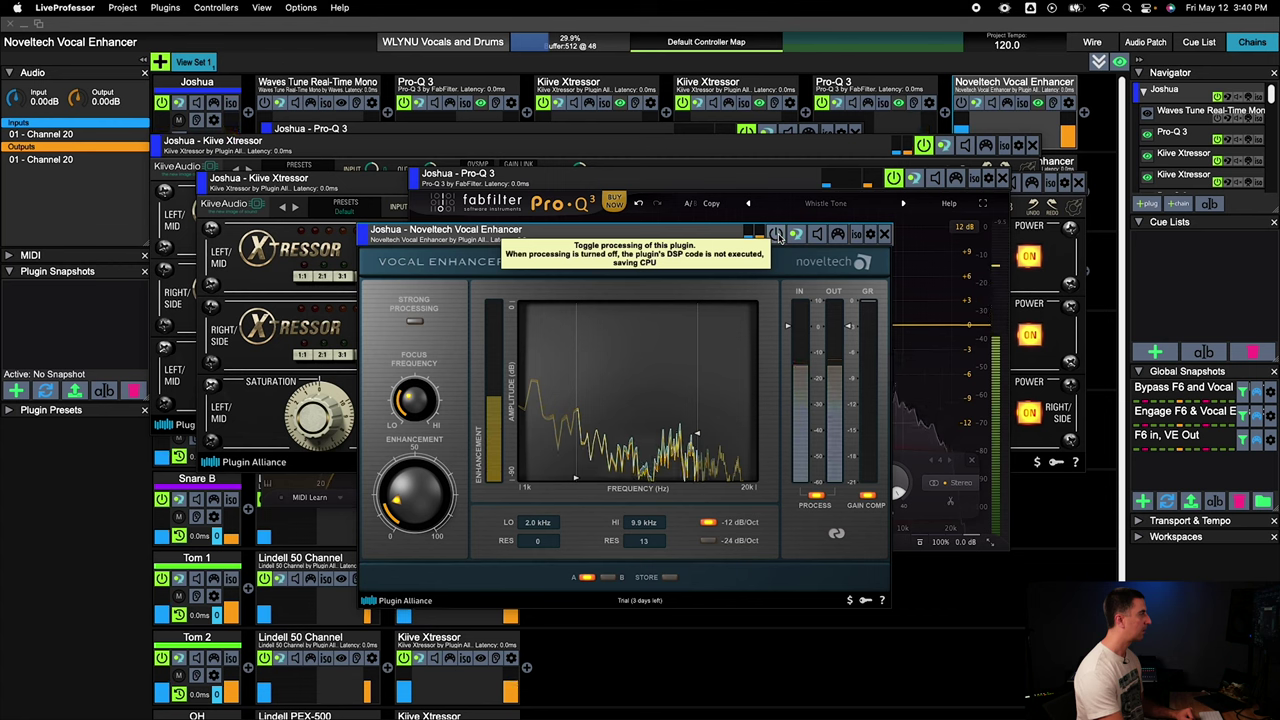
pyautogui.click(776, 234)
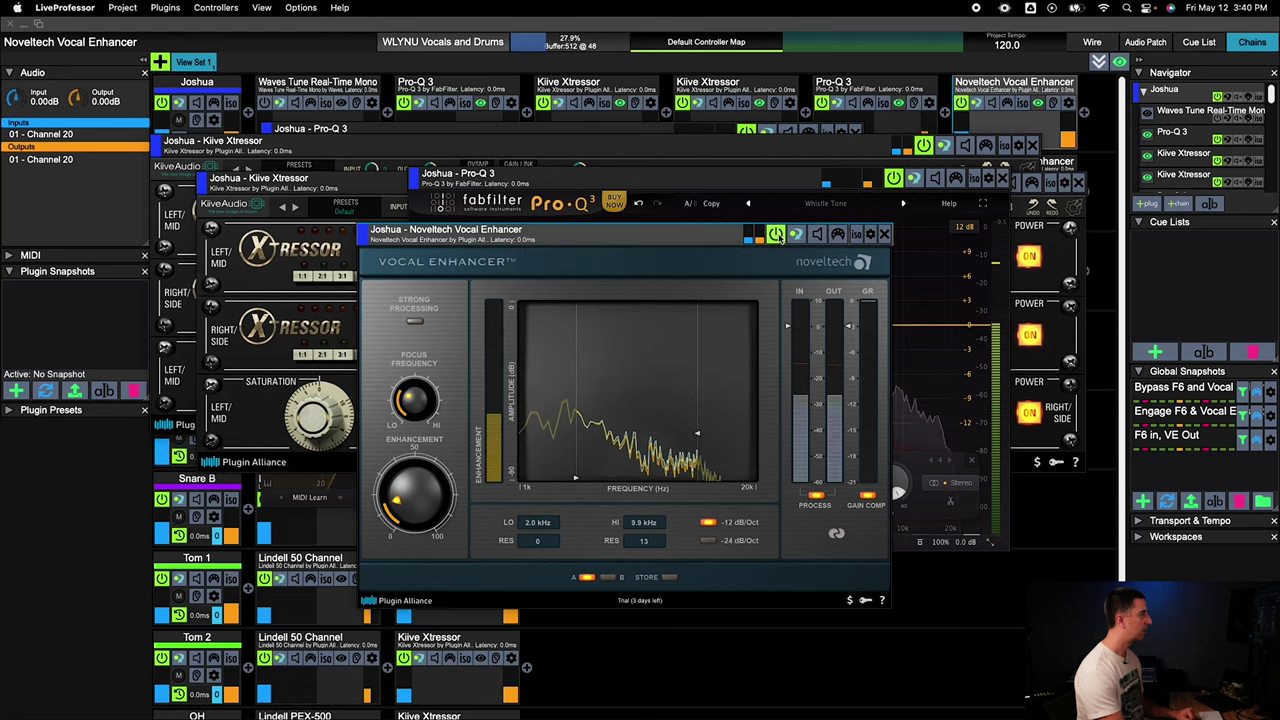
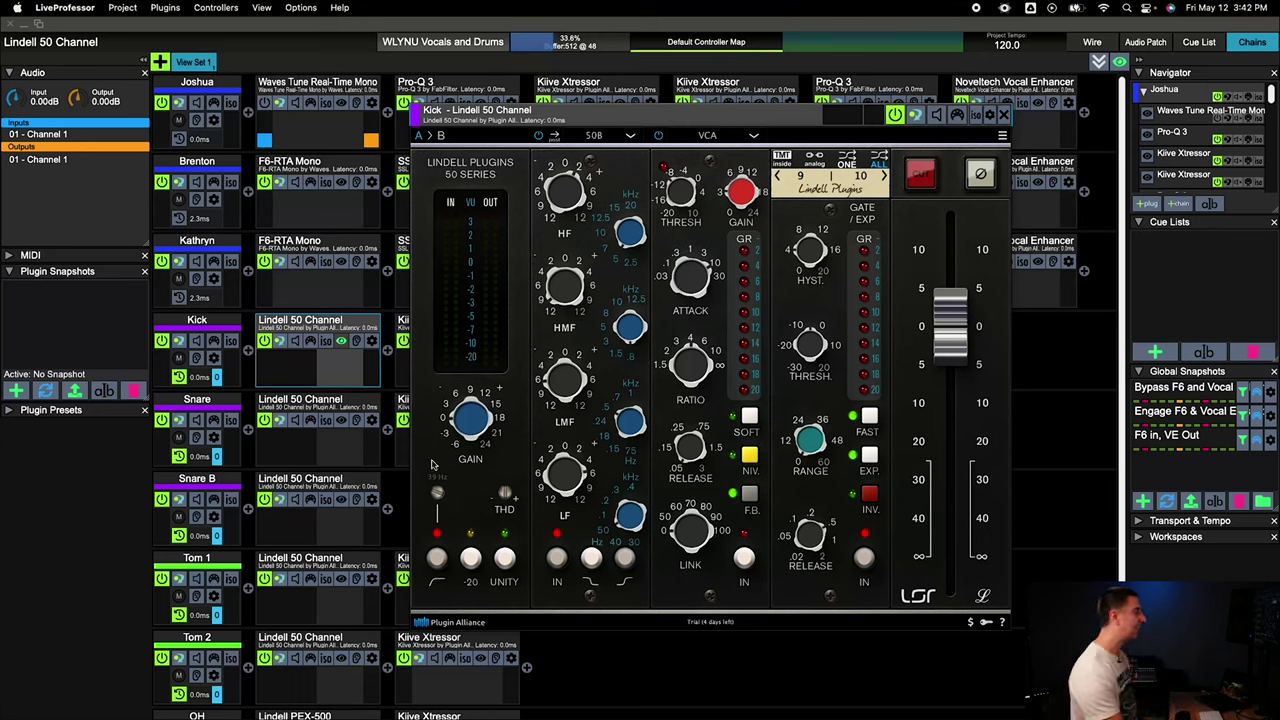
# Step: Set the high-pass filter of the Kick's Lindell 50 Channel to 41 Hz and close the plugin window
pyautogui.moveTo(436, 496)
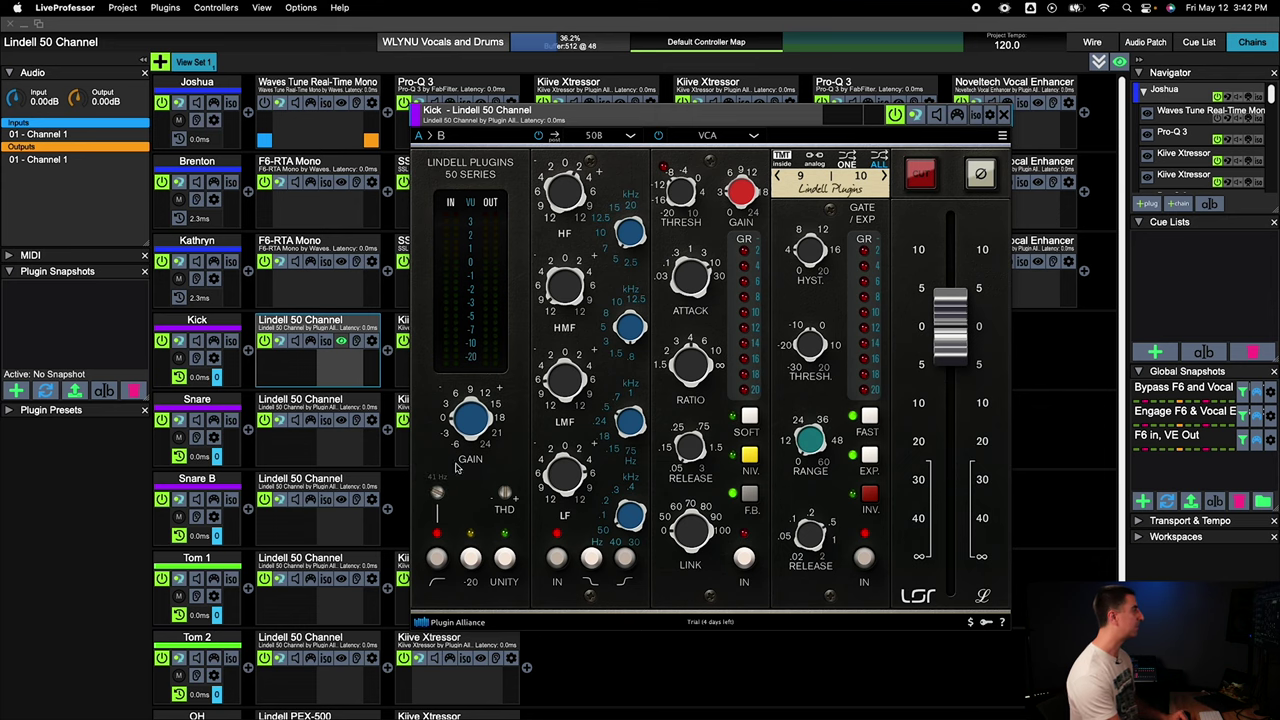
pyautogui.moveTo(587, 119); pyautogui.dragTo(546, 137)
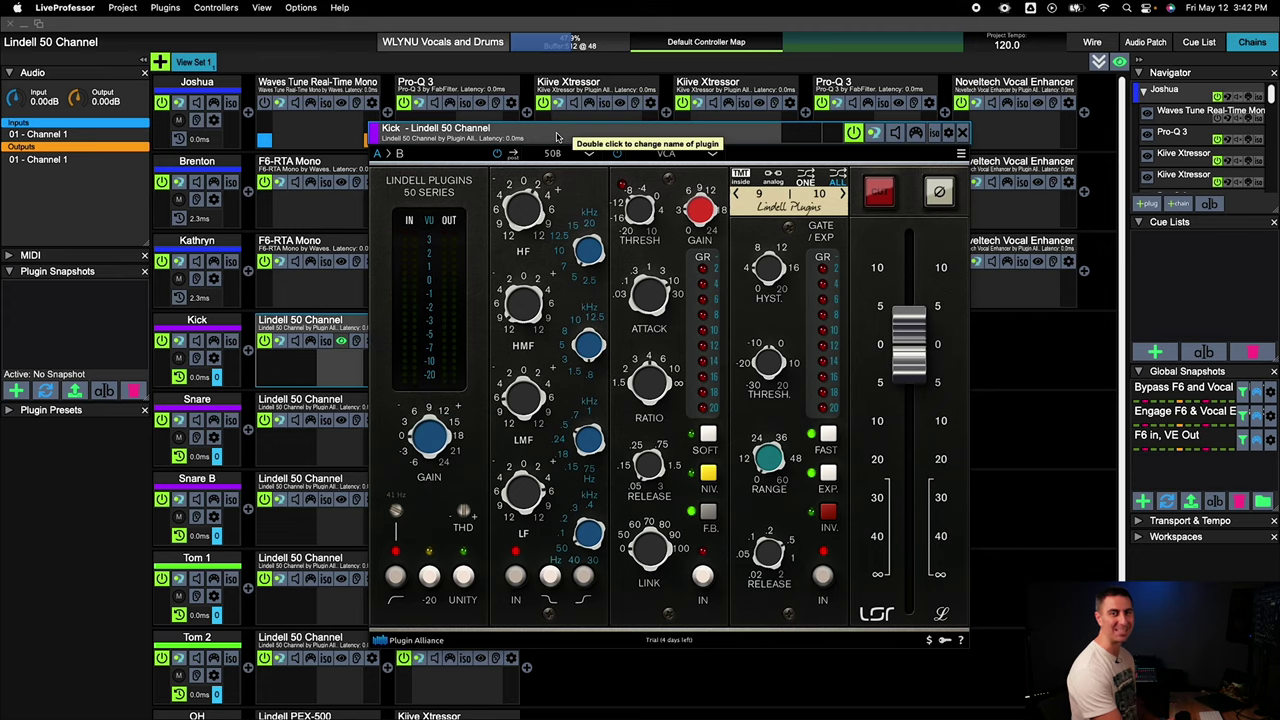
pyautogui.press('Escape')
# Step: Turn on processing for the Kick chain and reopen its Lindell 50 Channel
pyautogui.scroll(-3, 197, 567)
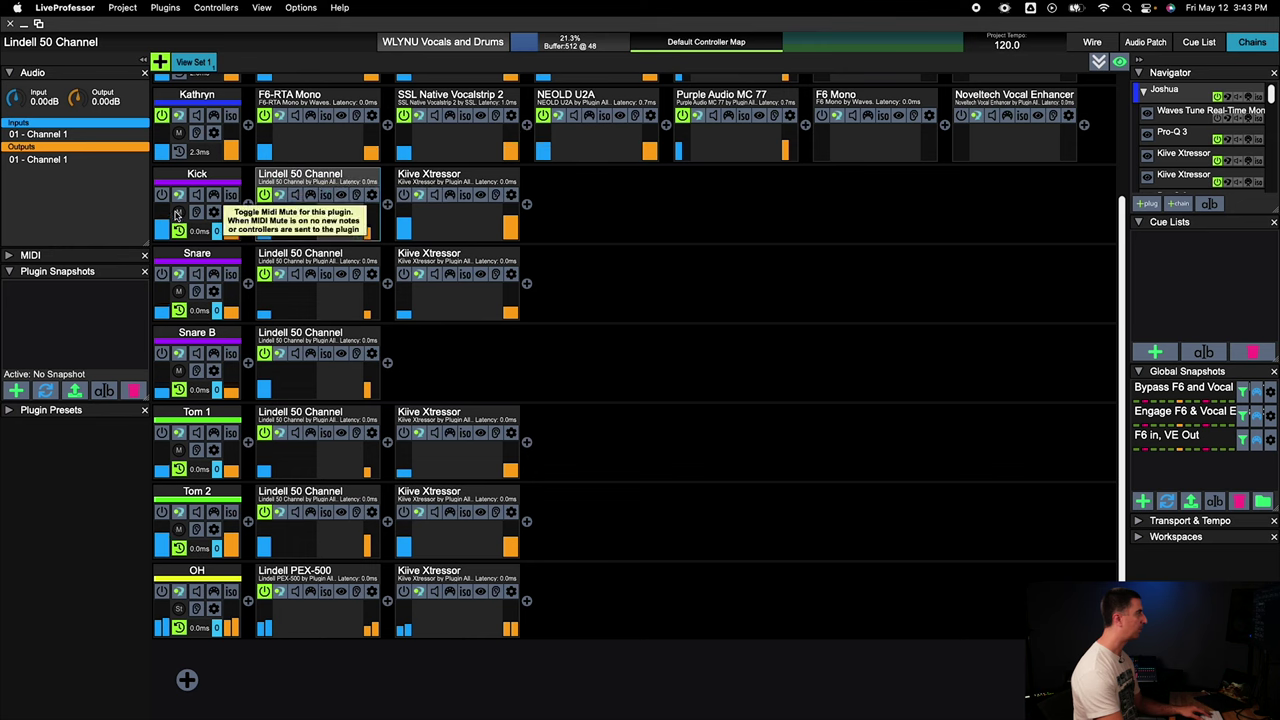
pyautogui.click(161, 197)
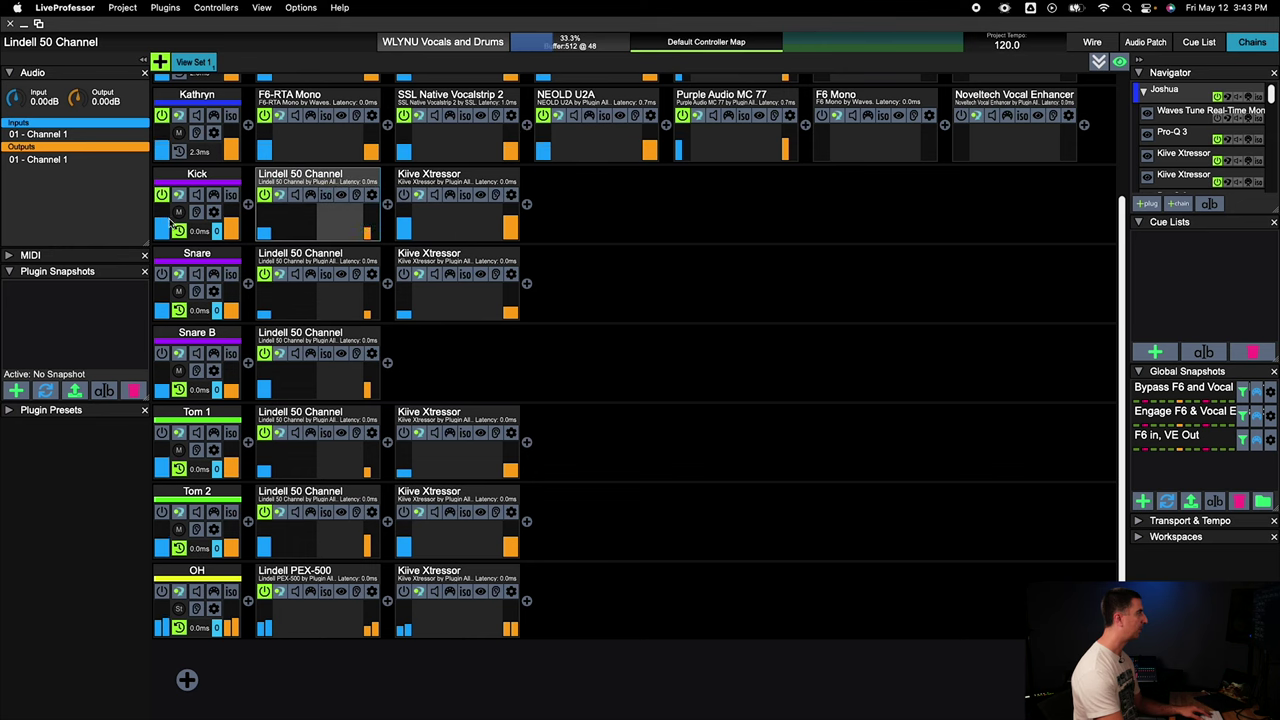
pyautogui.click(340, 196)
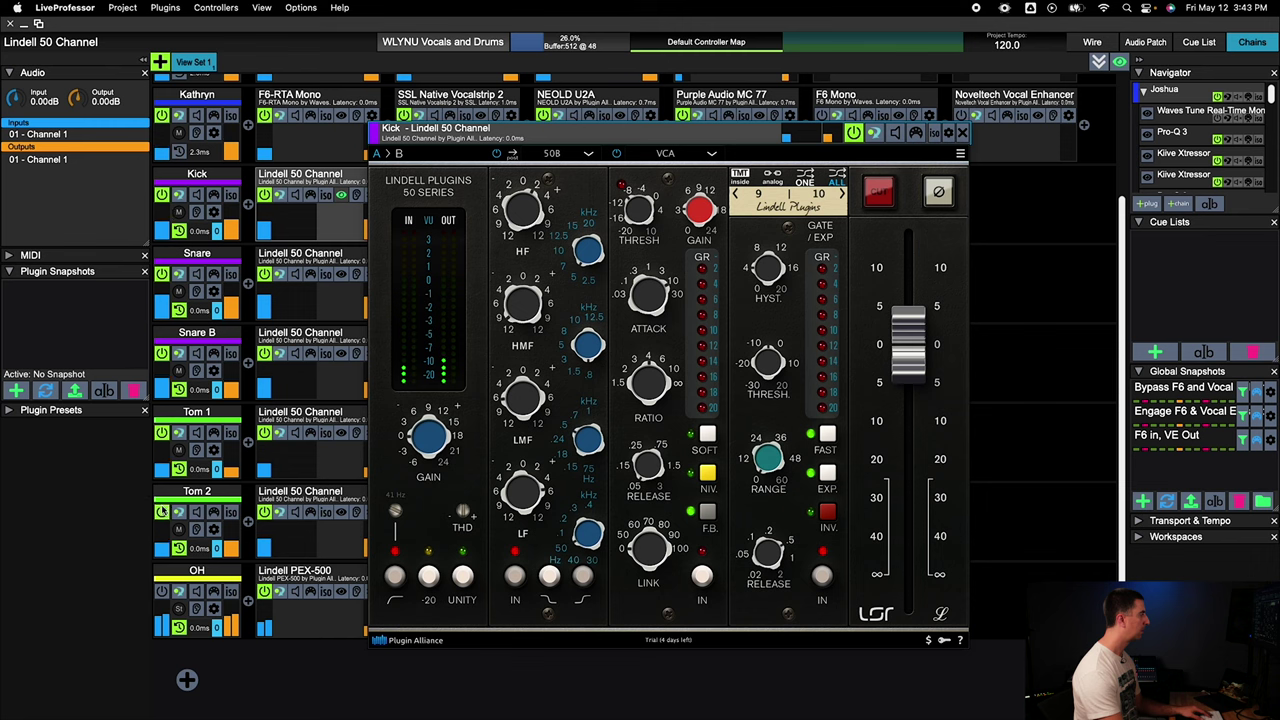
# Step: Turn on processing for the remaining drum chains through OH and compare the drums with their chains off and on
pyautogui.click(162, 592)
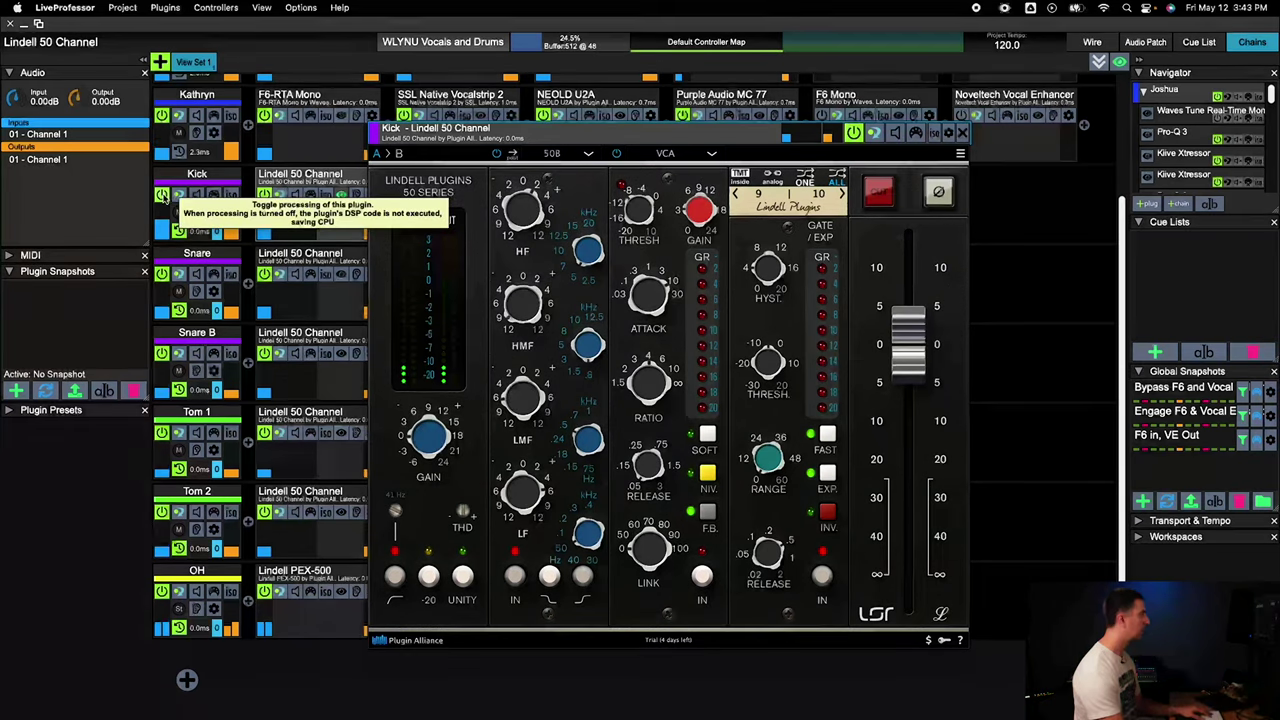
pyautogui.click(162, 195)
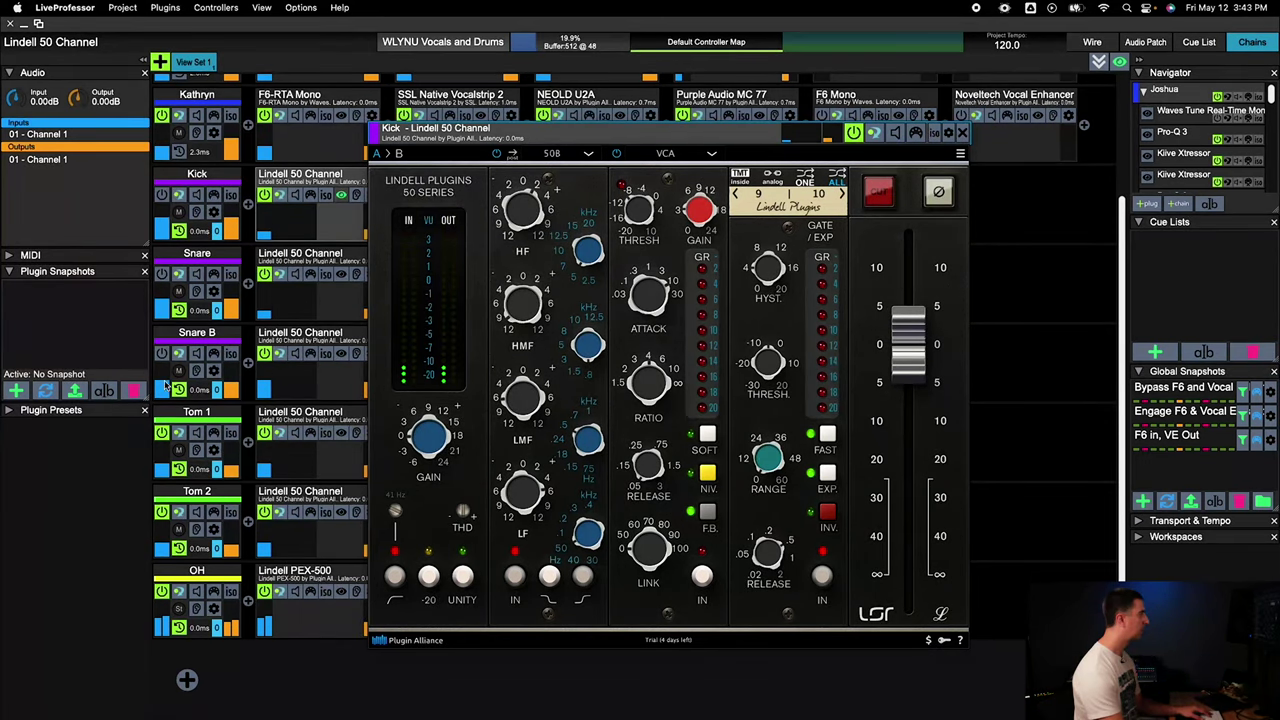
pyautogui.click(165, 446)
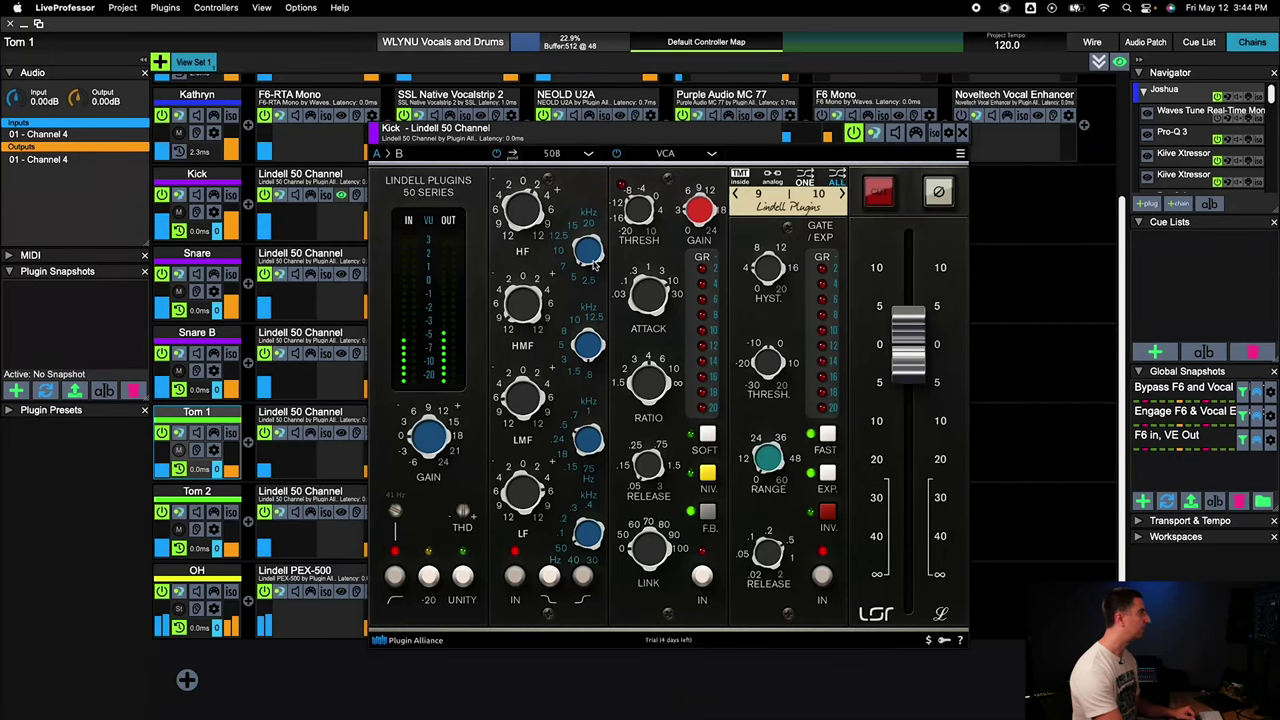
# Step: Close the Lindell 50 Channel, open the Kick's Kiive Xtressor with processing on, and move its window clear of the drum chains
pyautogui.press('Escape')
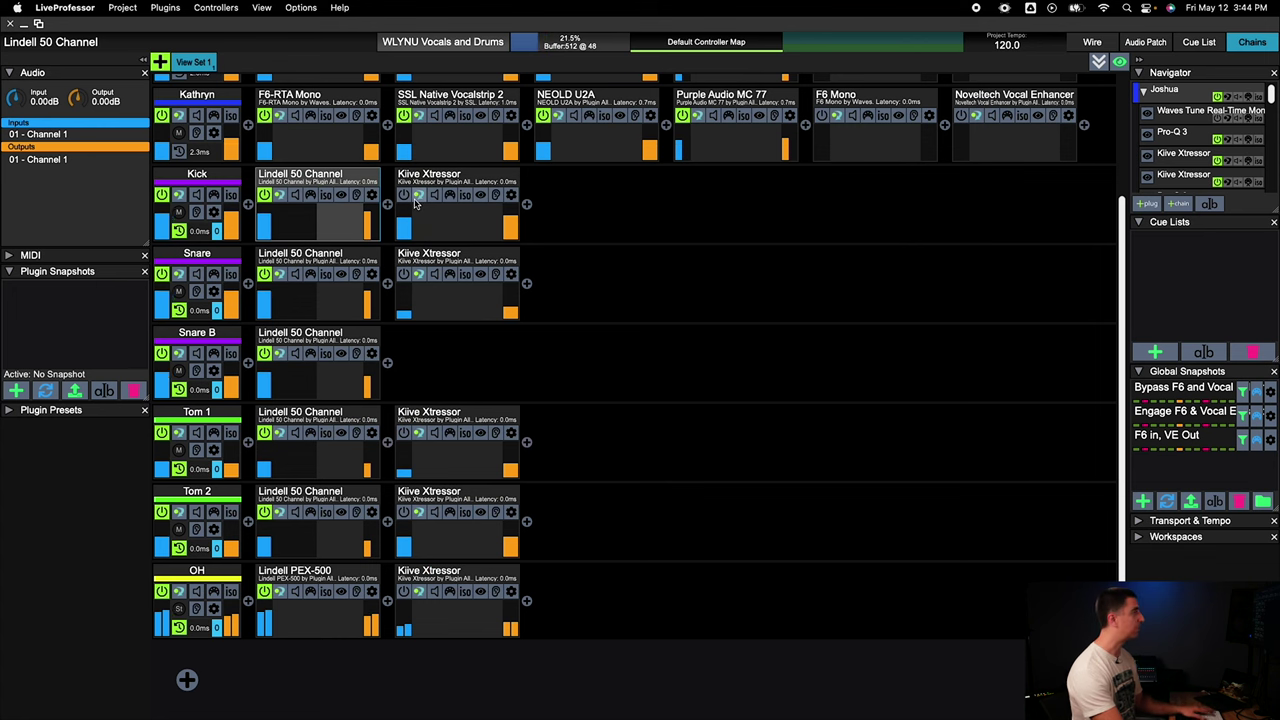
pyautogui.click(480, 194)
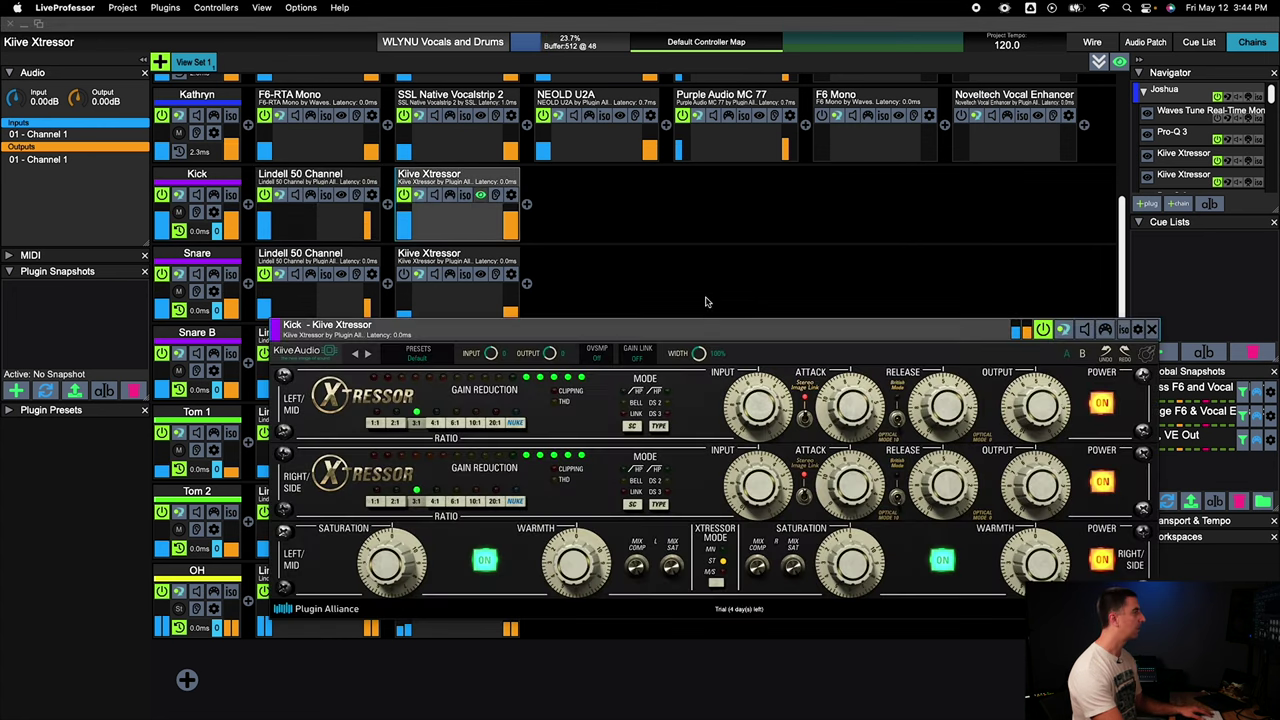
pyautogui.moveTo(710, 326); pyautogui.dragTo(802, 283)
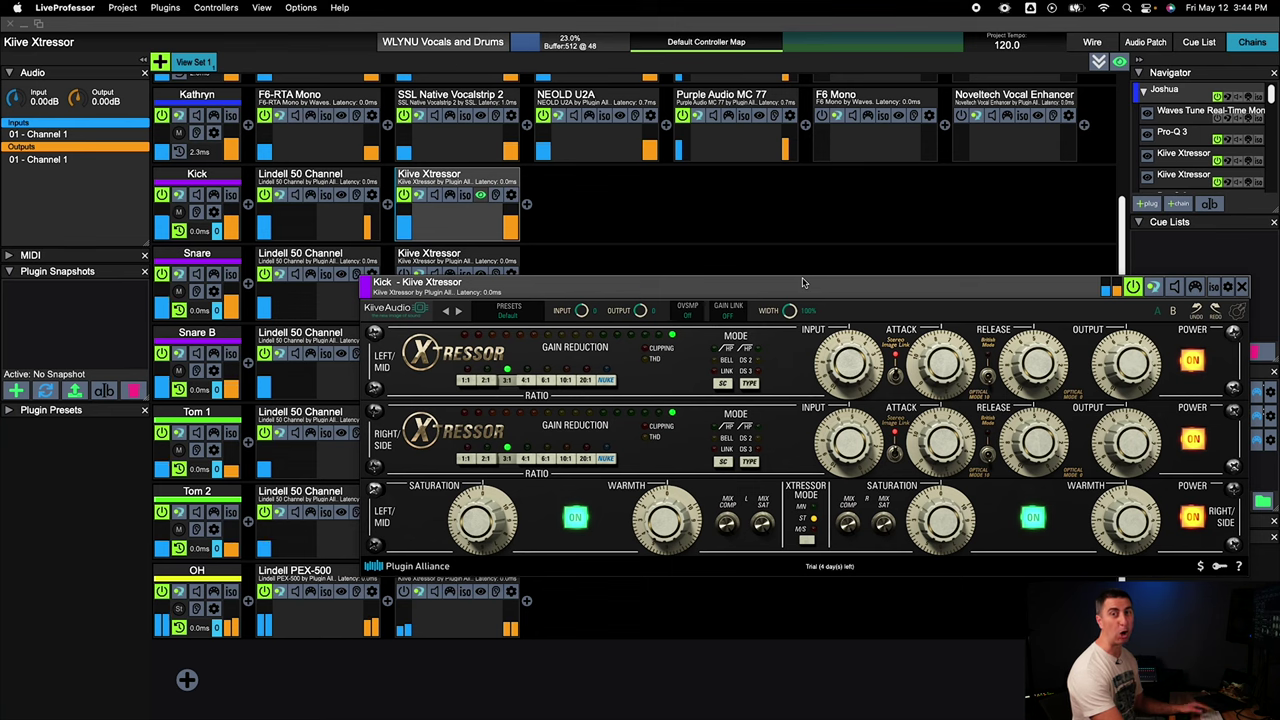
pyautogui.moveTo(499, 287); pyautogui.dragTo(677, 297)
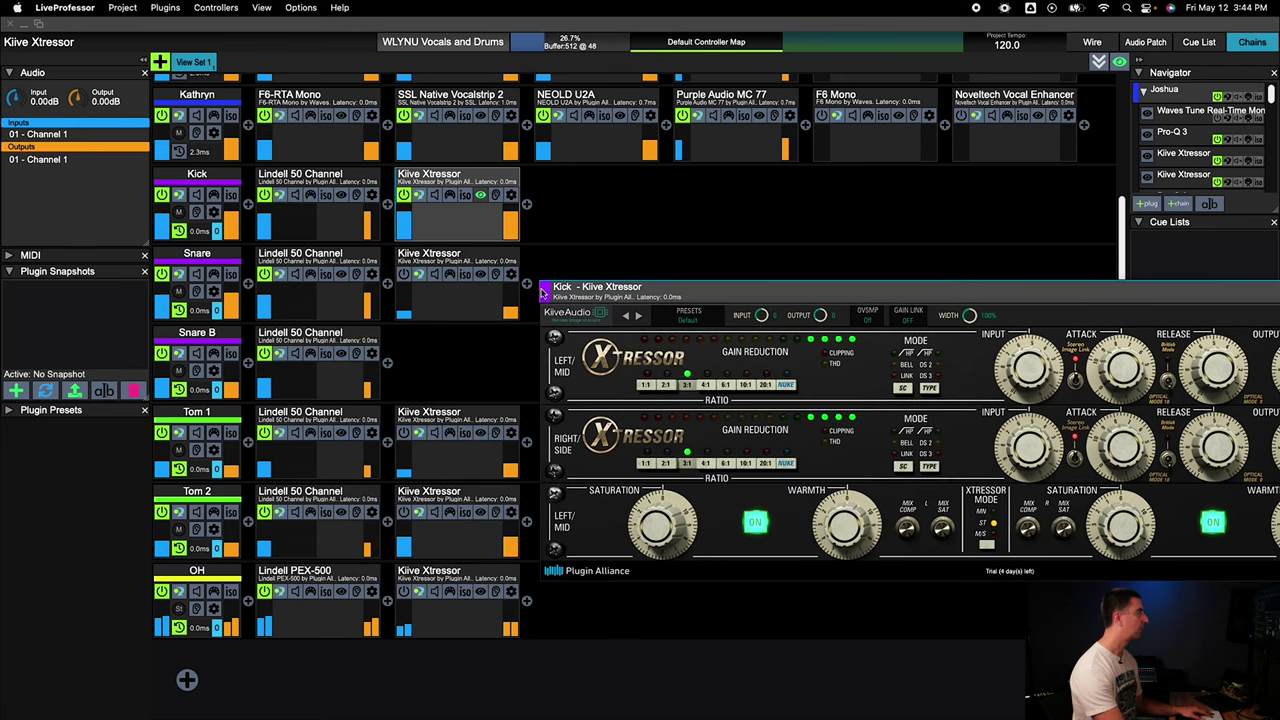
# Step: Open the Snare's Kiive Xtressor with processing on and move its window clear of the drum chains
pyautogui.click(480, 275)
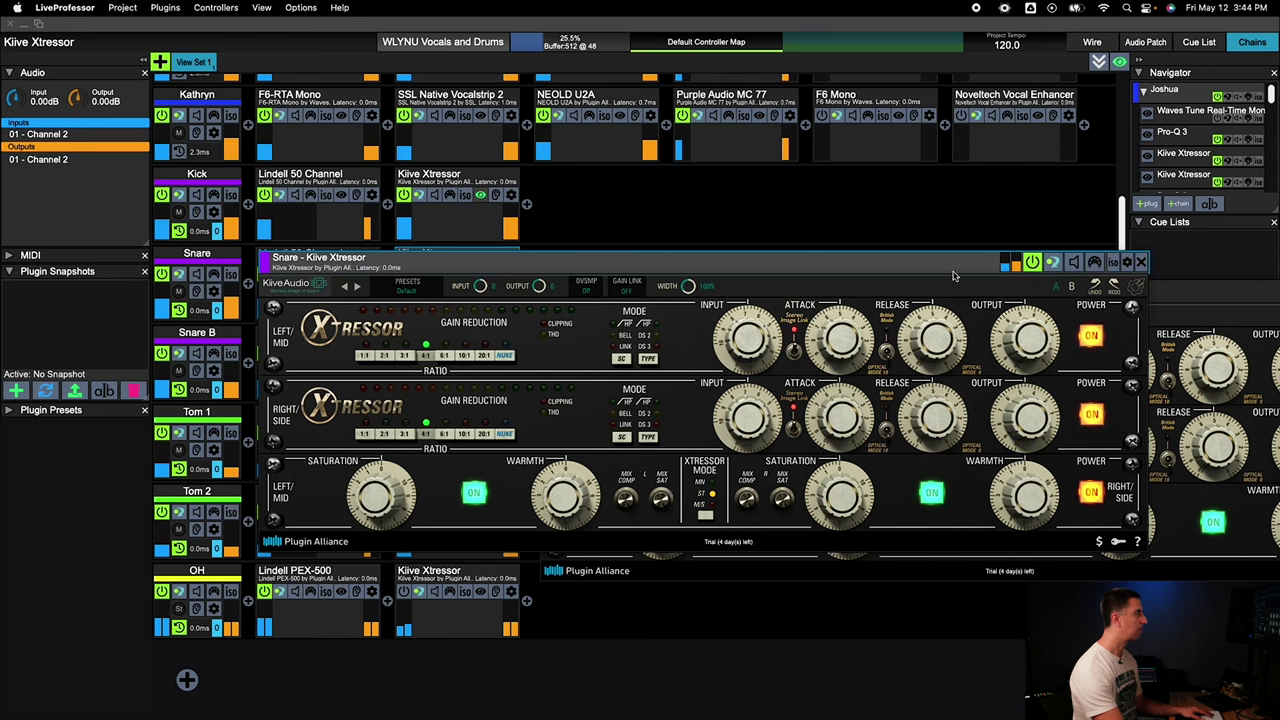
pyautogui.moveTo(953, 276); pyautogui.dragTo(953, 389)
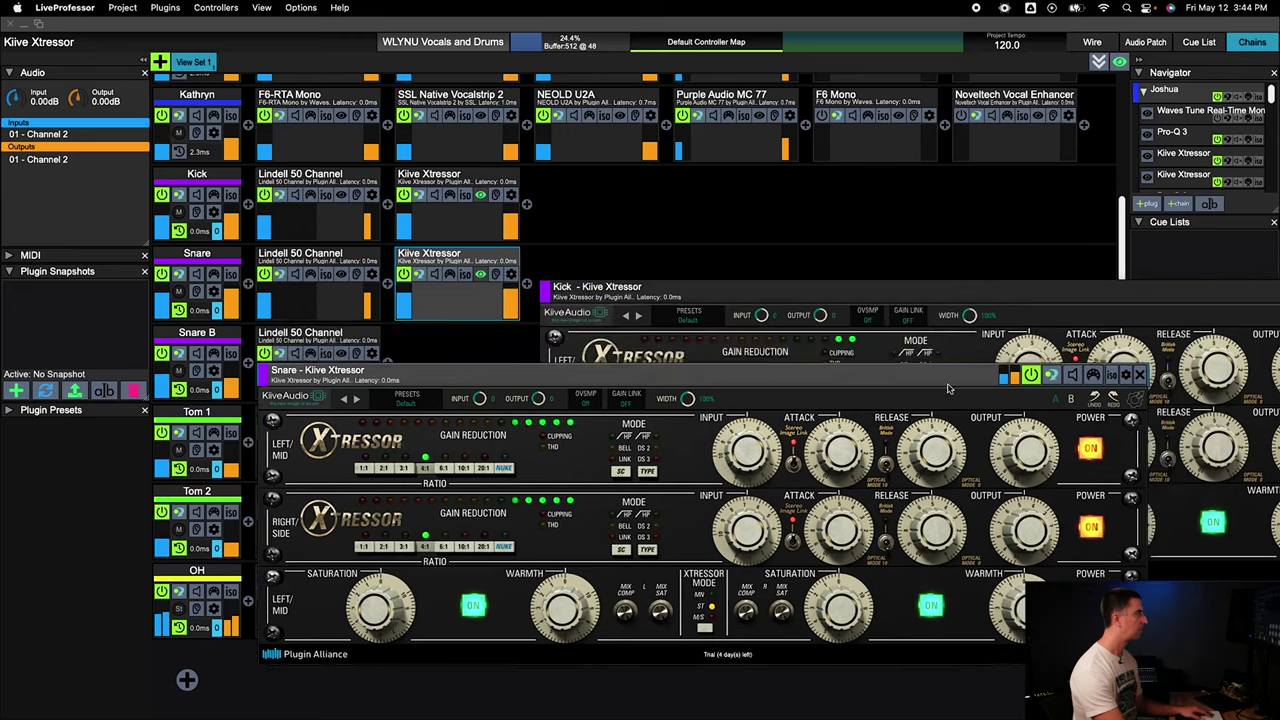
pyautogui.moveTo(461, 386); pyautogui.dragTo(677, 208)
# Step: Turn on the Kiive Xtressor for Tom 1 and Tom 2 and open both plugin windows
pyautogui.click(440, 413)
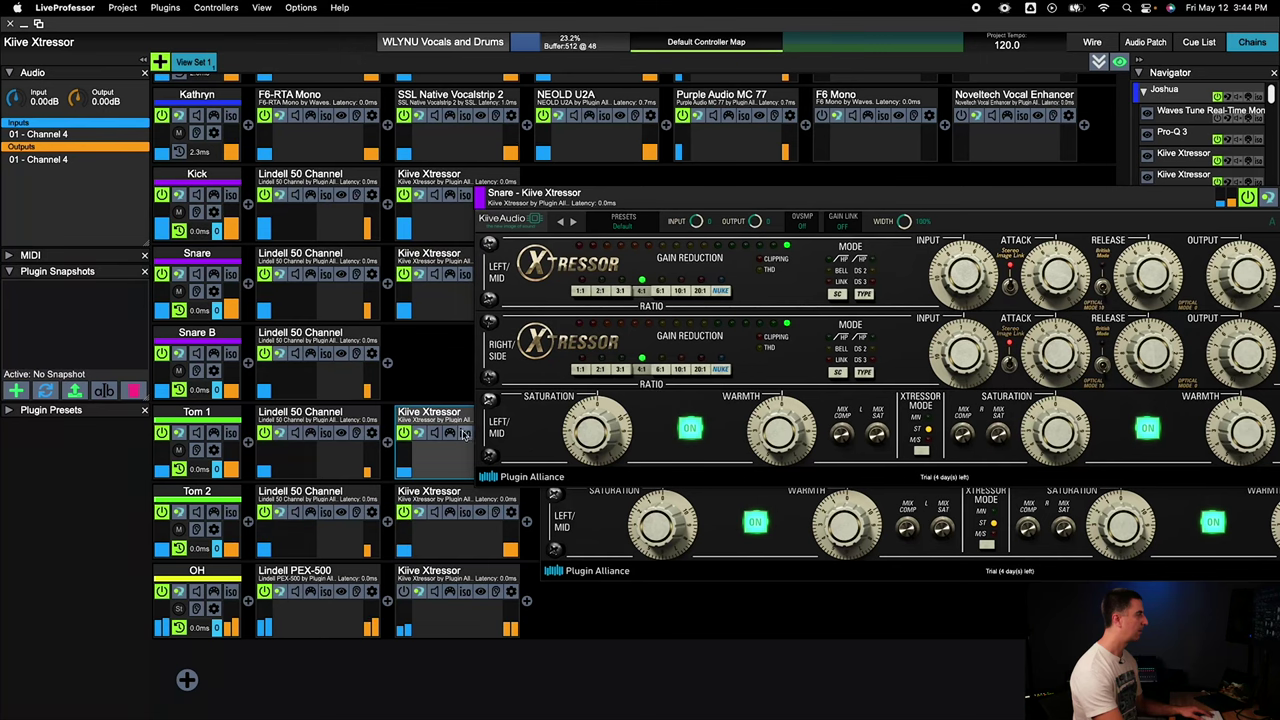
pyautogui.moveTo(590, 198); pyautogui.dragTo(683, 161)
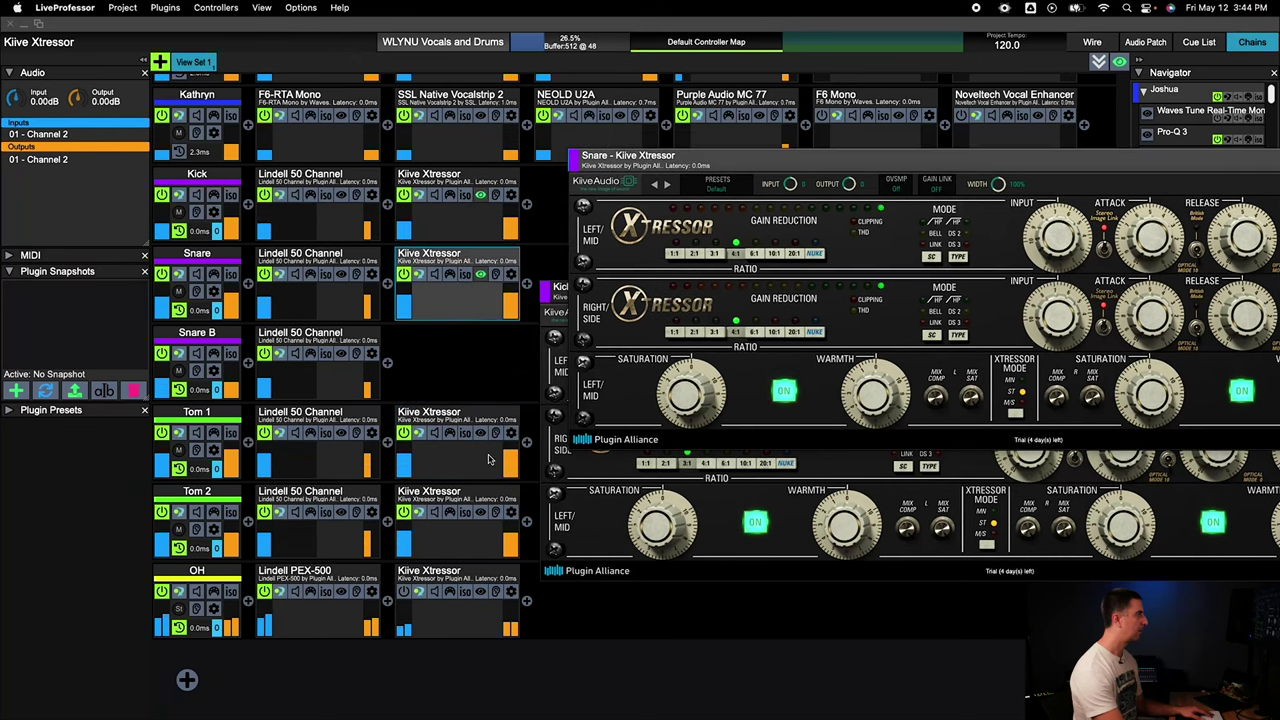
pyautogui.click(480, 432)
pyautogui.click(480, 512)
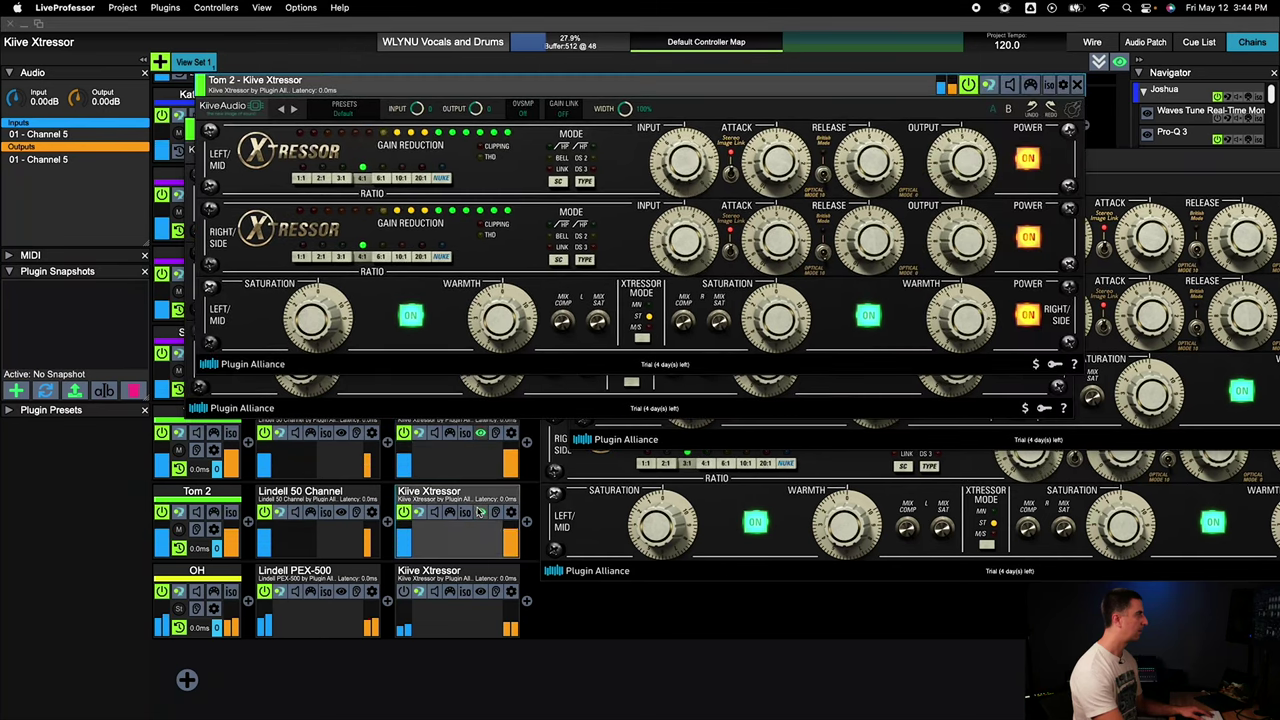
# Step: Compare the toms with processing of the Tom 1 and Tom 2 Kiive Xtressors off and on, leaving both on
pyautogui.click(402, 434)
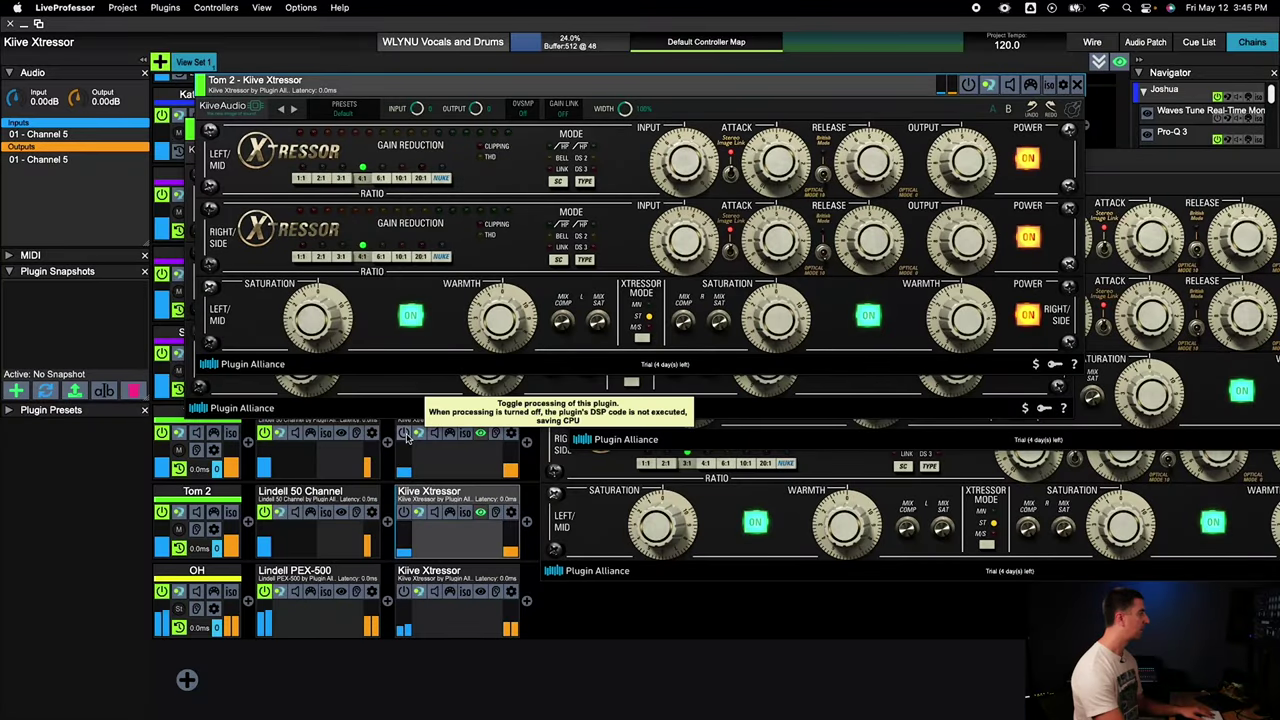
pyautogui.click(403, 433)
pyautogui.click(403, 512)
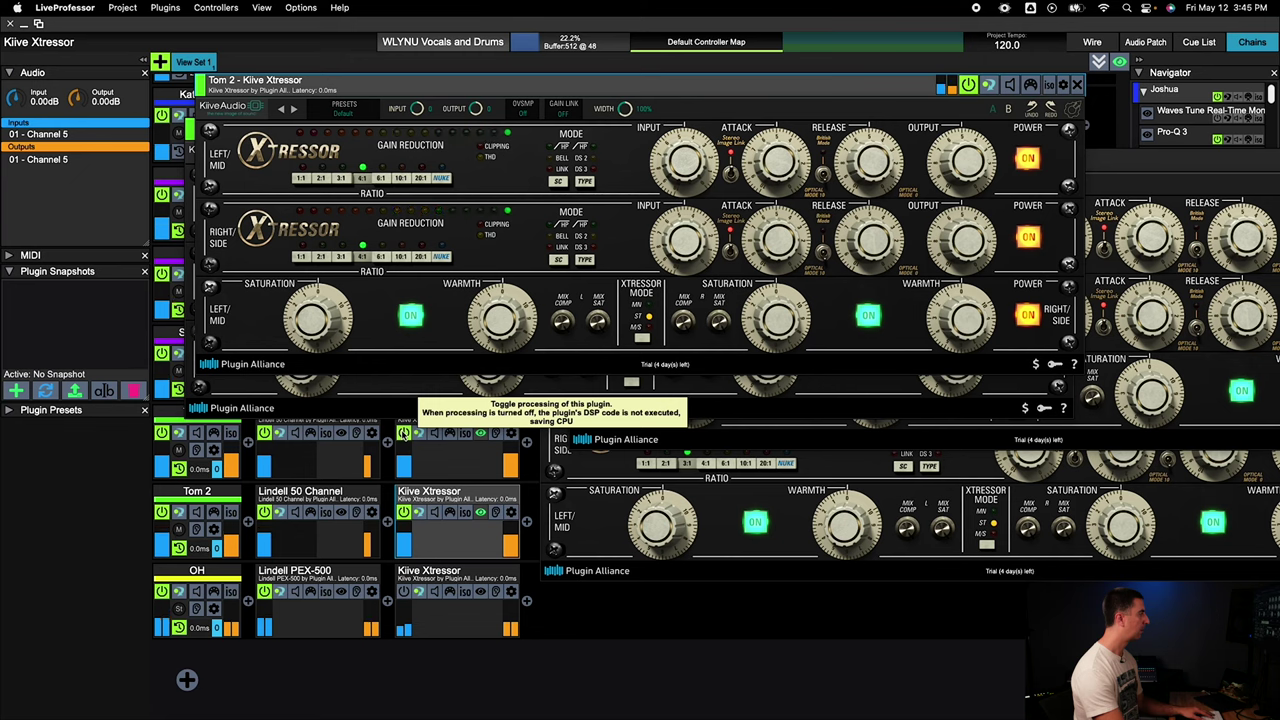
pyautogui.click(403, 433)
pyautogui.click(404, 512)
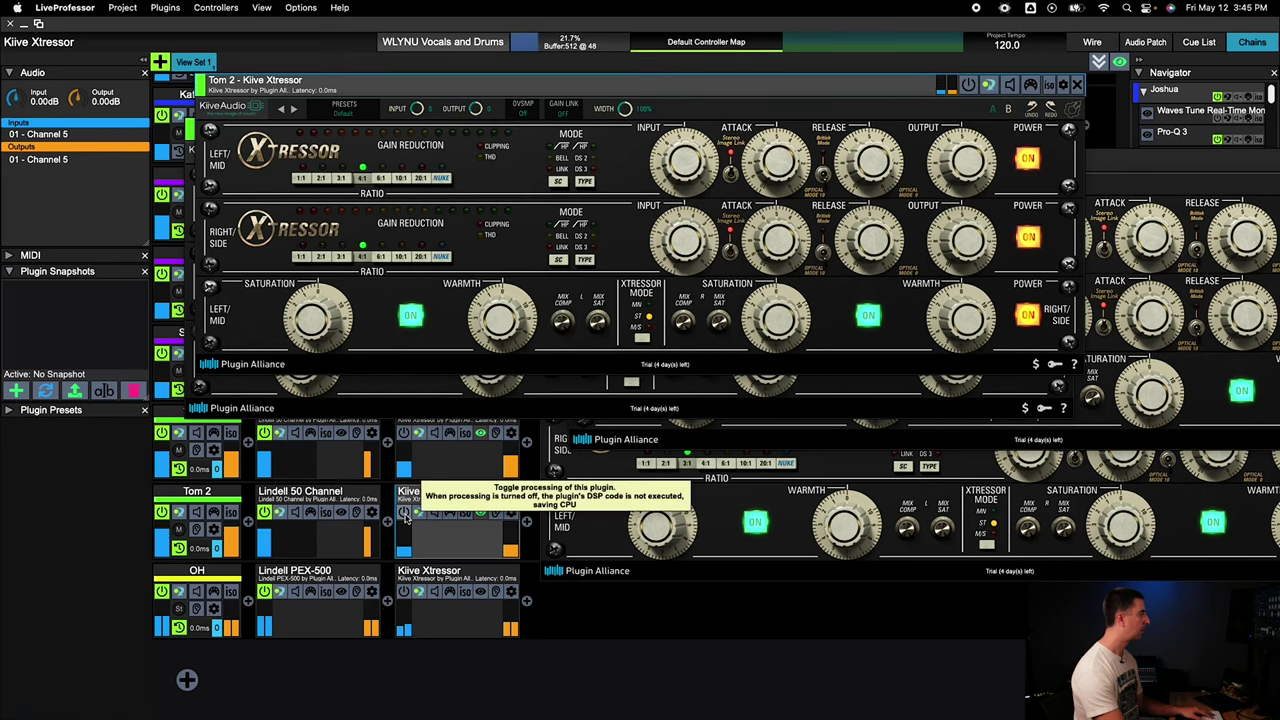
pyautogui.click(404, 512)
pyautogui.click(403, 433)
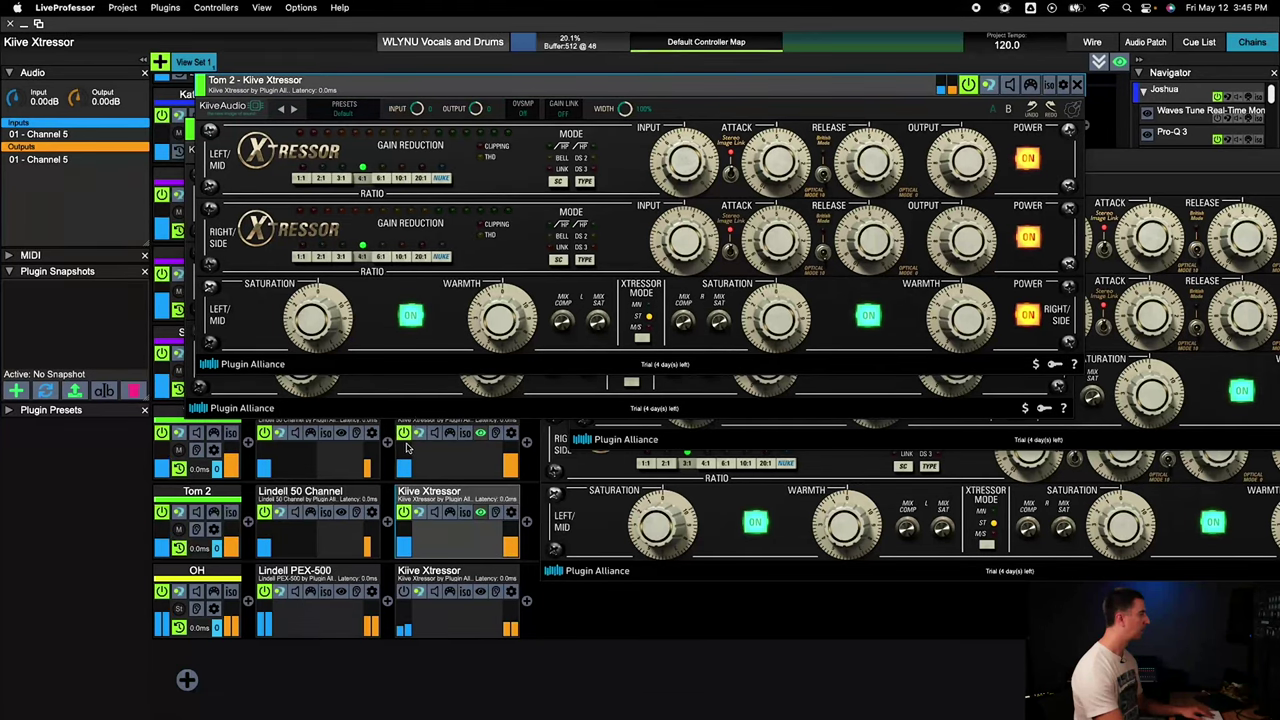
# Step: View Tom 1's Lindell 50 Channel, and close it together with the Tom 1 and Tom 2 Kiive Xtressor windows
pyautogui.click(340, 437)
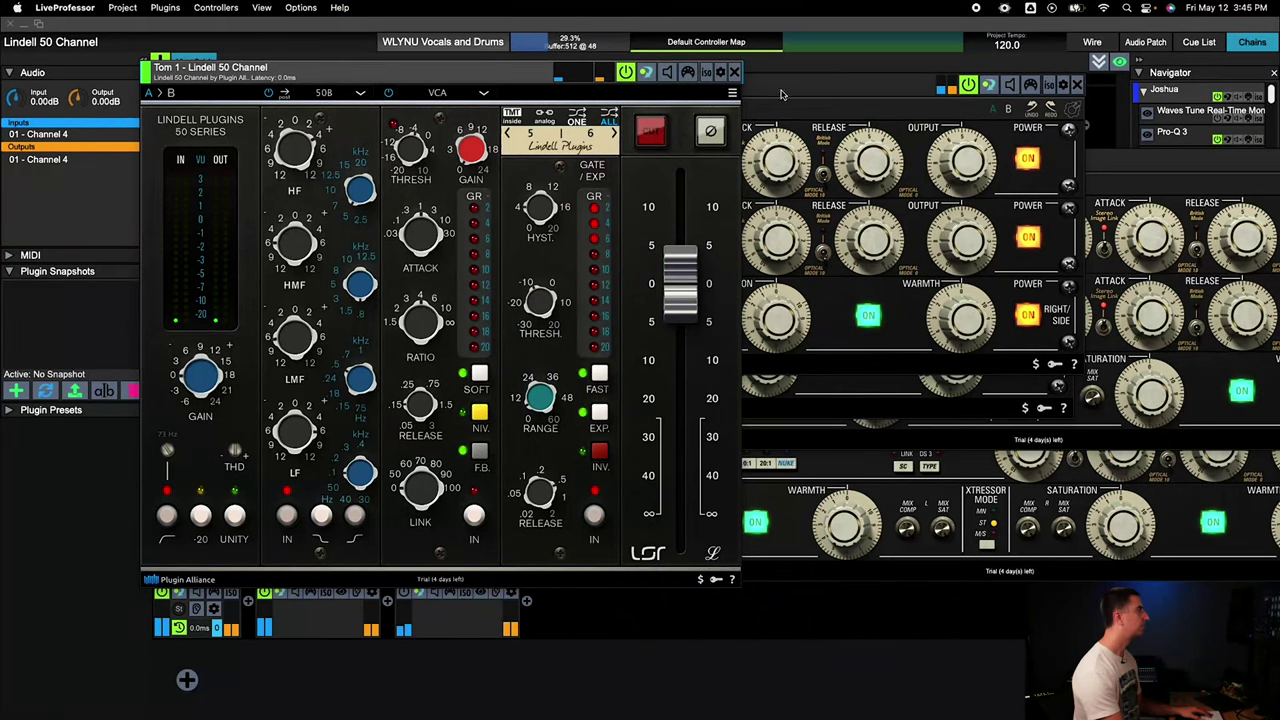
pyautogui.click(800, 116)
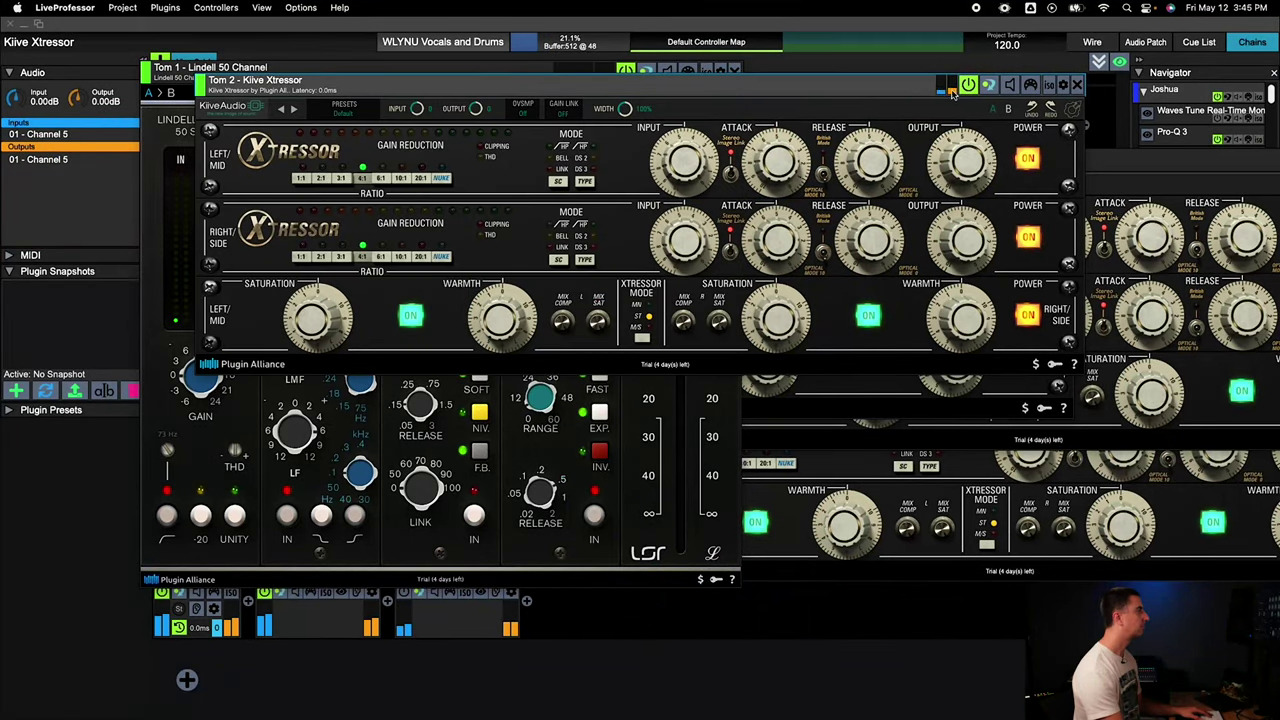
pyautogui.click(1076, 84)
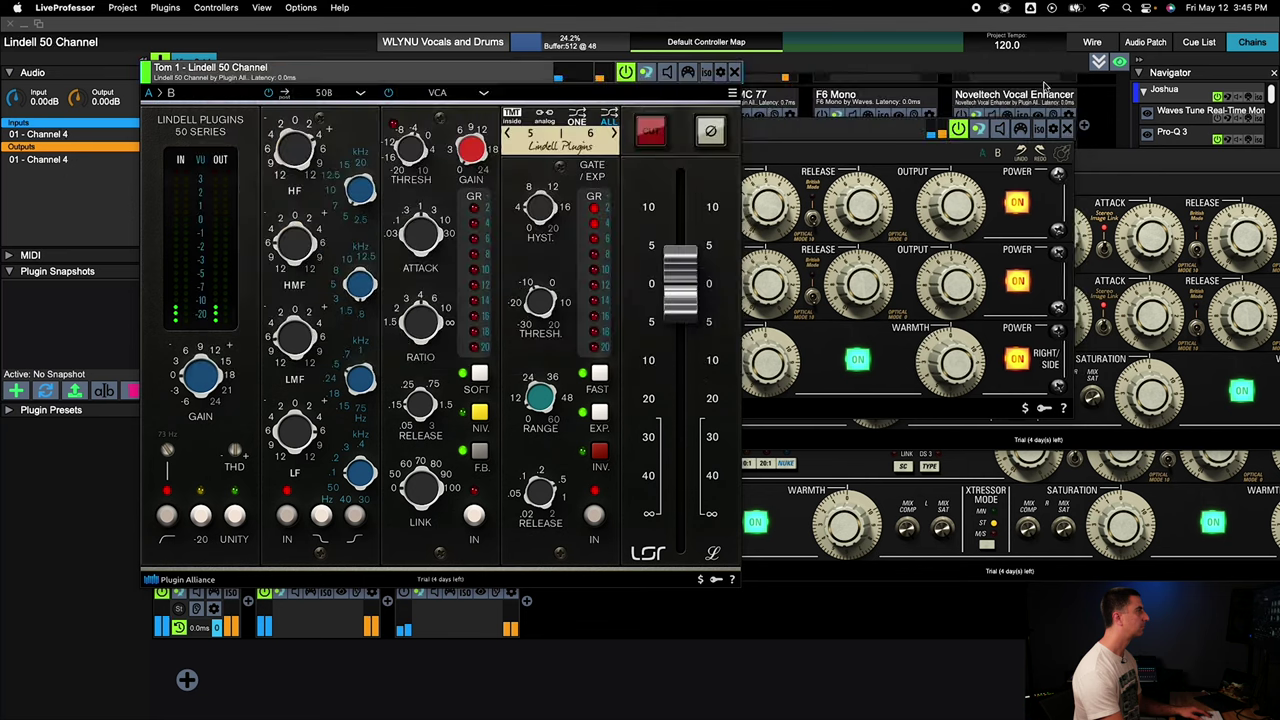
pyautogui.click(734, 74)
pyautogui.click(1066, 129)
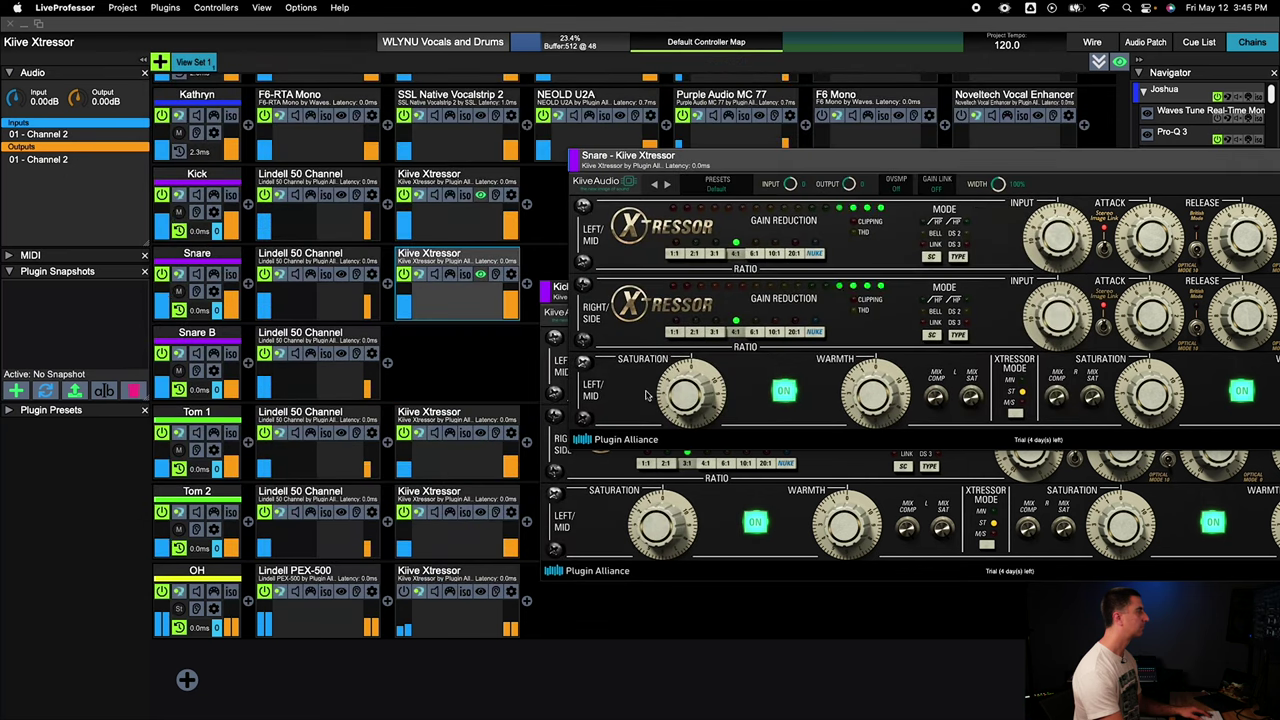
# Step: Open the OH's Kiive Xtressor with processing on, and close the OH, Snare and Kick Xtressor windows
pyautogui.click(478, 594)
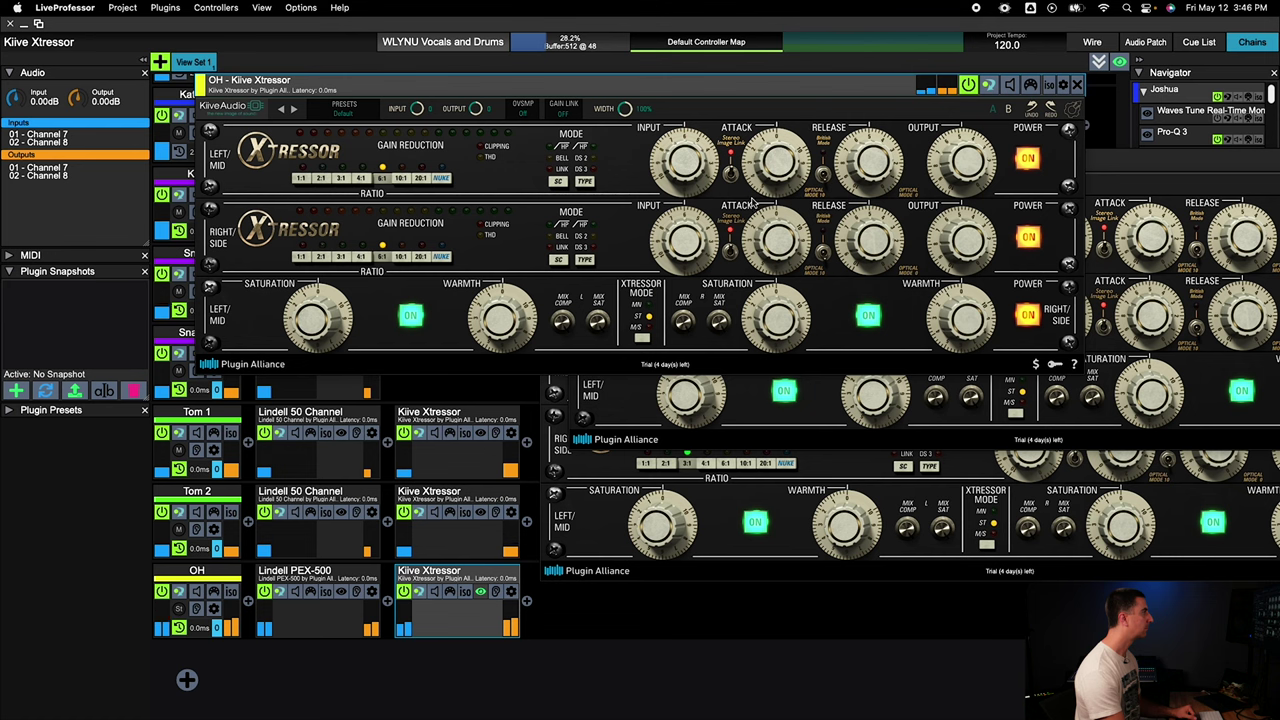
pyautogui.click(1076, 84)
pyautogui.click(1190, 152)
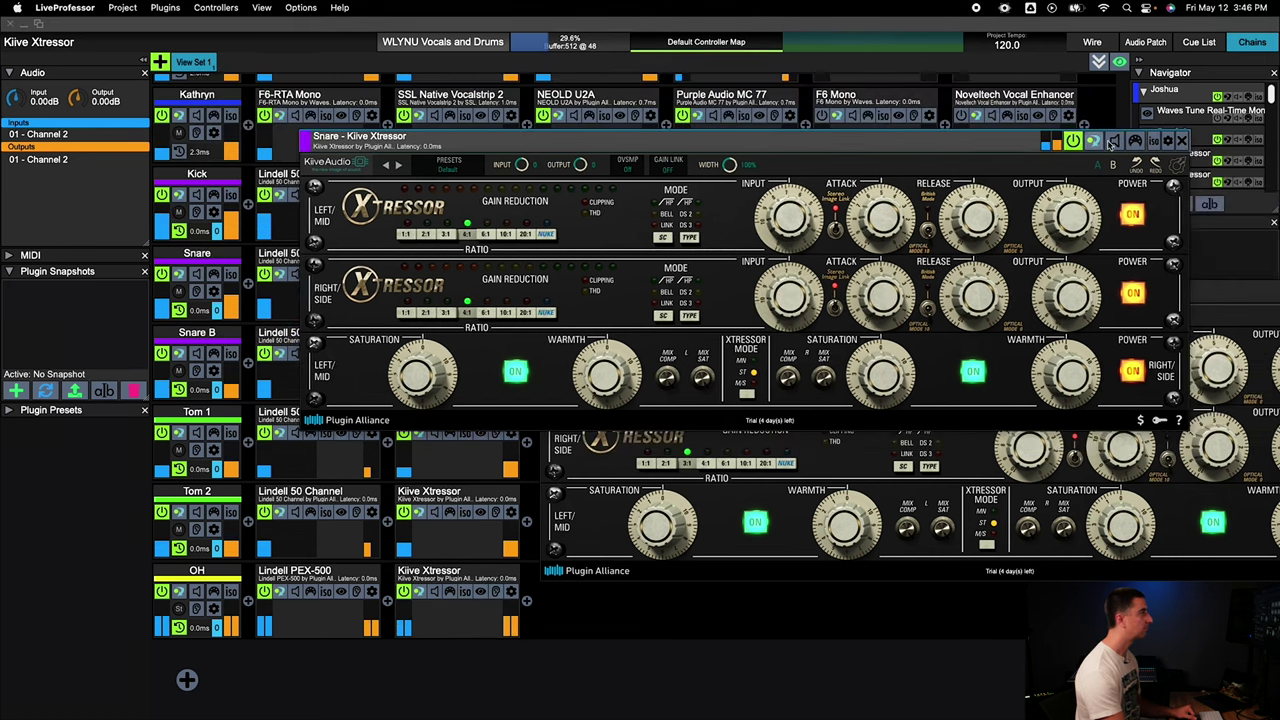
pyautogui.click(1185, 145)
pyautogui.moveTo(1250, 289); pyautogui.dragTo(995, 201)
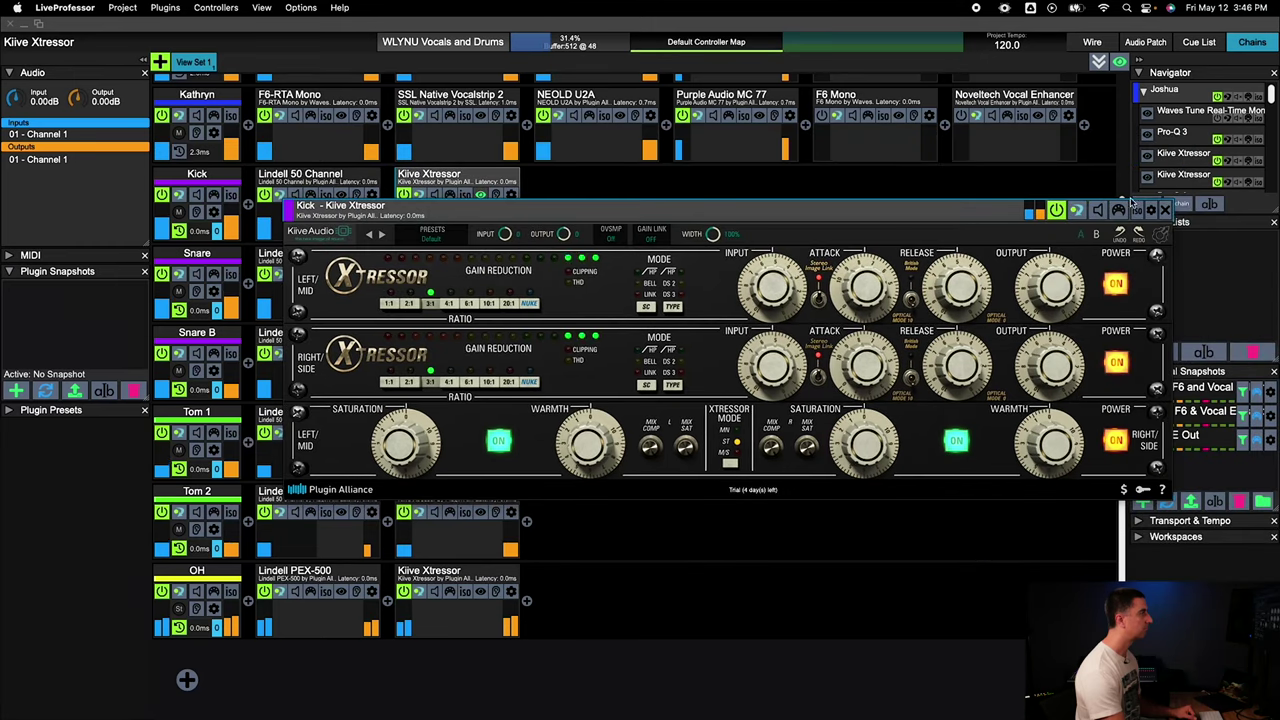
pyautogui.click(1164, 209)
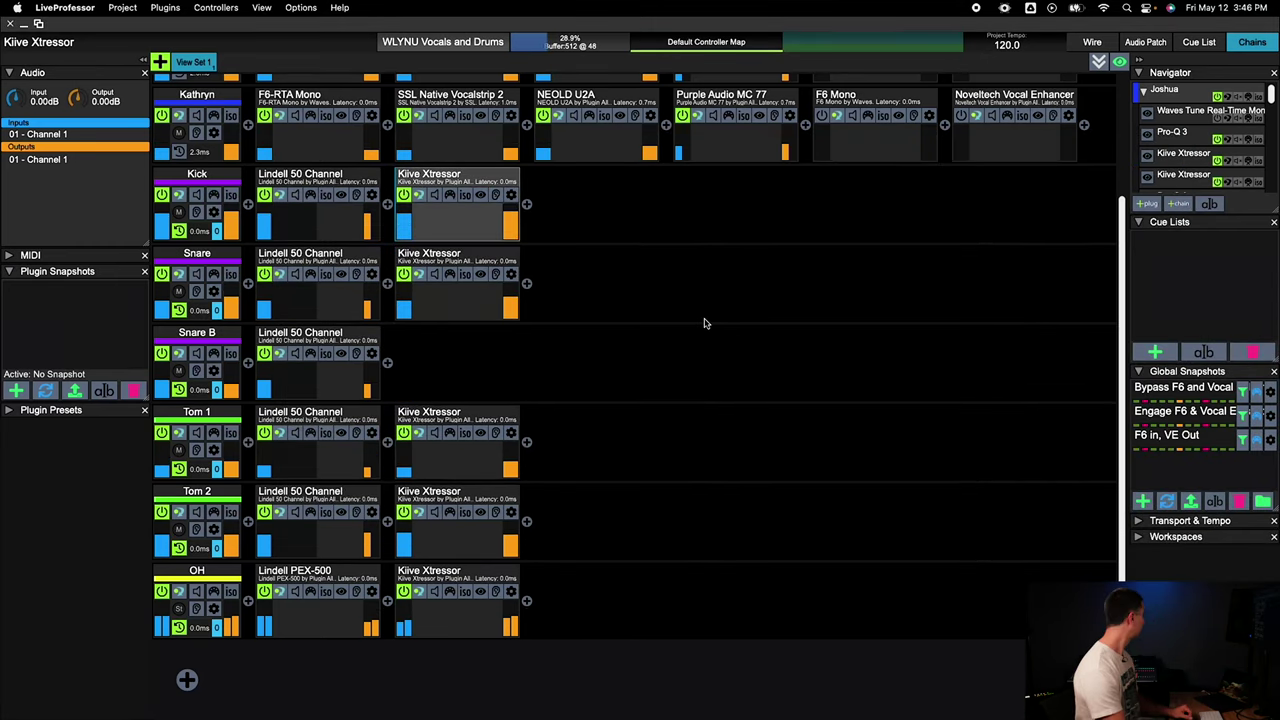